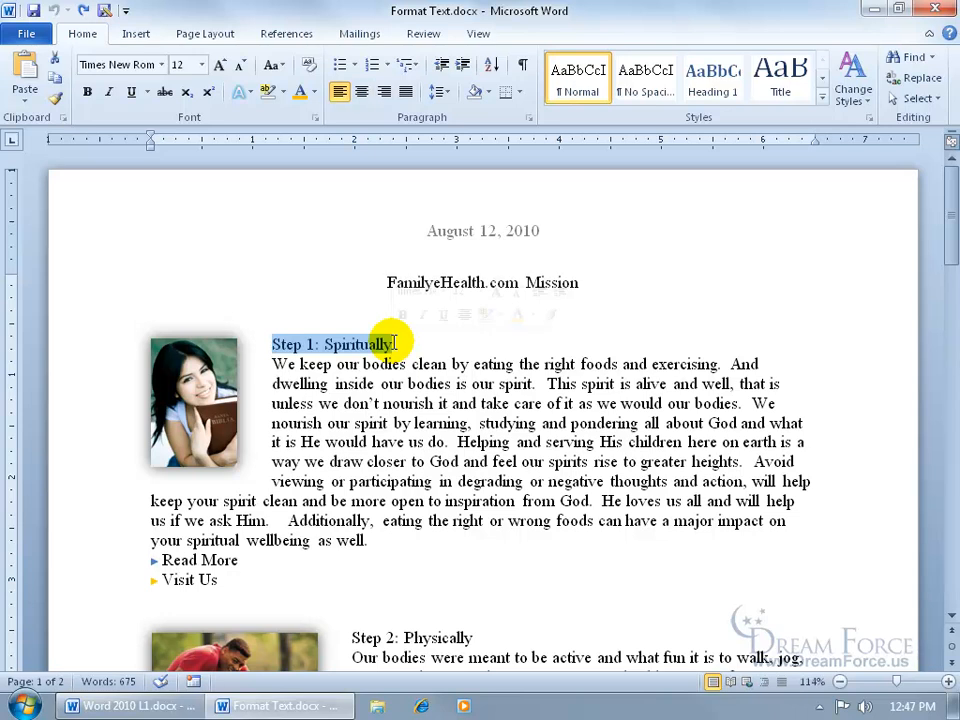
- Select the 'Step 1: Spiritually' heading and toggle formatting marks on and off to check the selection
{"action": "left_click_drag", "start_coordinate": [272, 344], "coordinate": [371, 345]}
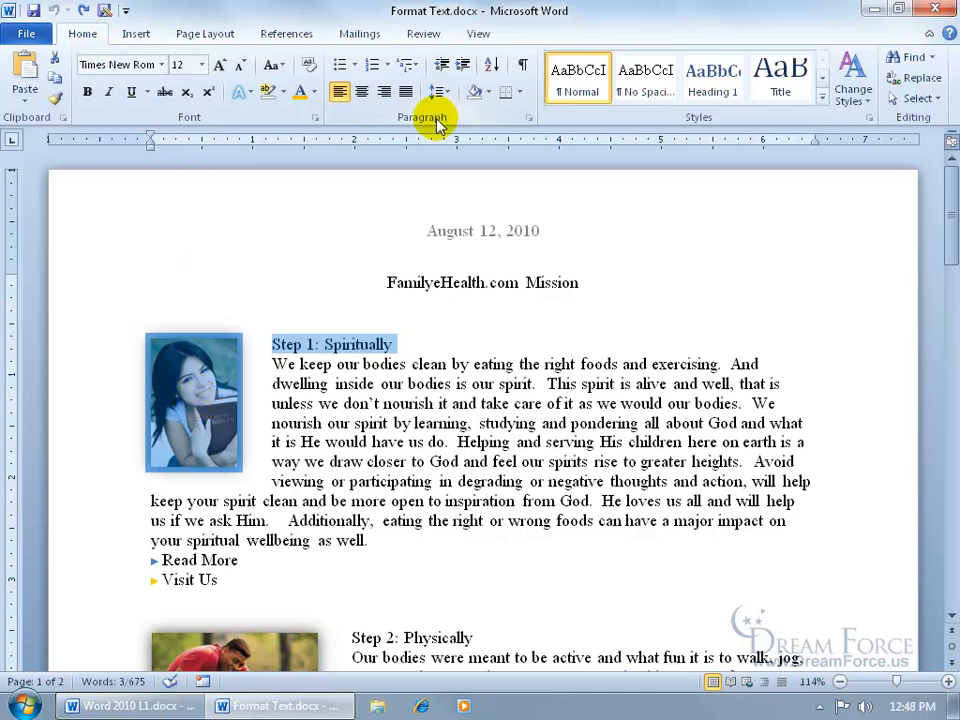
{"action": "left_click", "coordinate": [522, 65]}
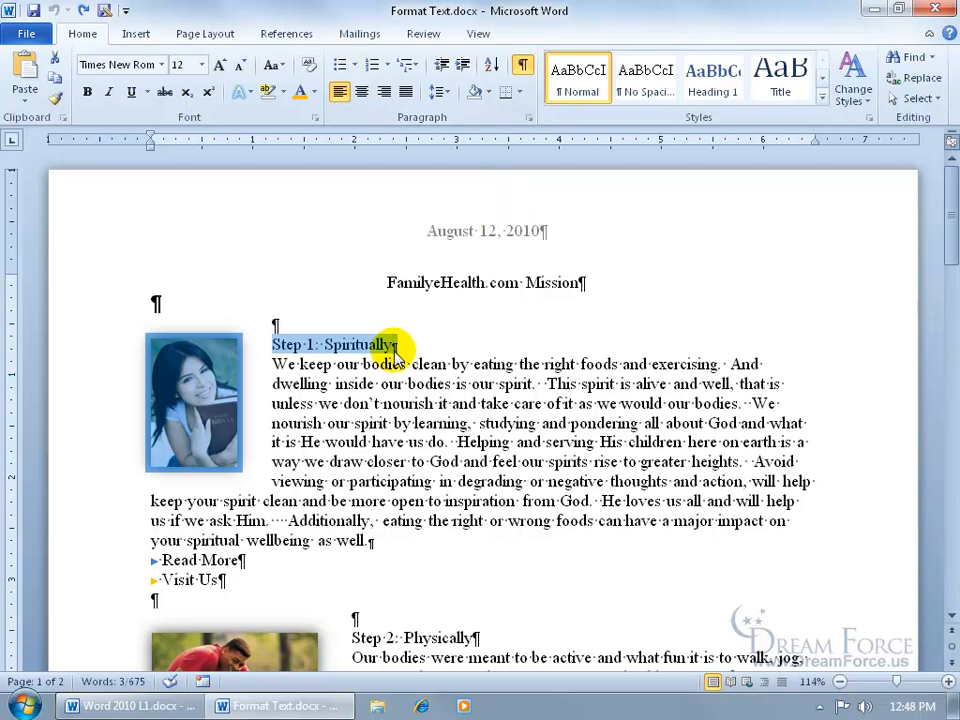
{"action": "left_click", "coordinate": [272, 344]}
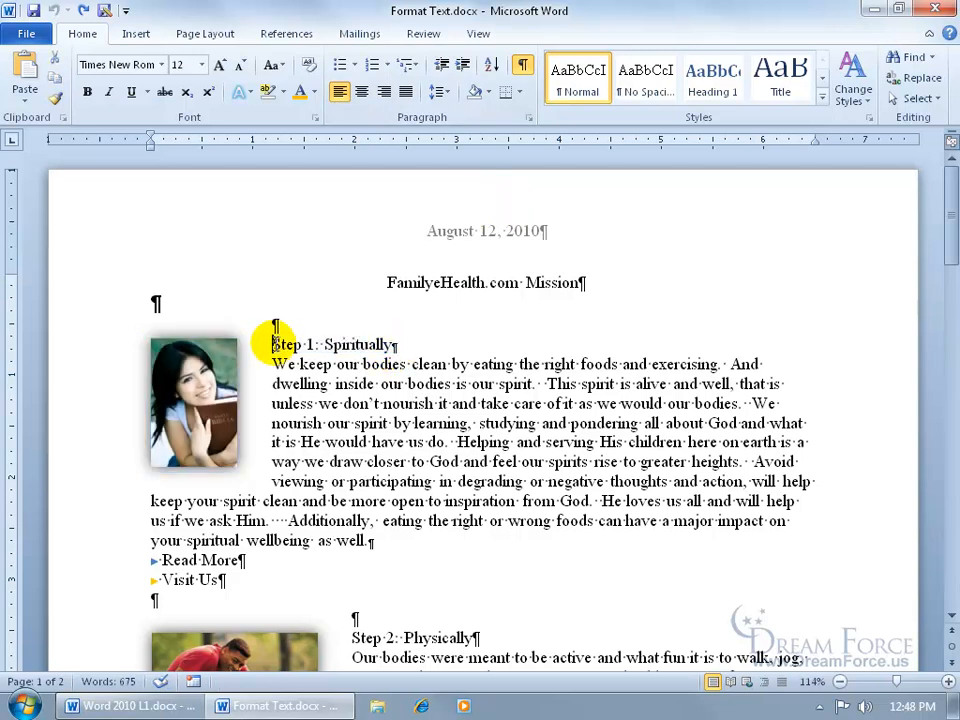
{"action": "left_click_drag", "start_coordinate": [272, 344], "coordinate": [383, 340]}
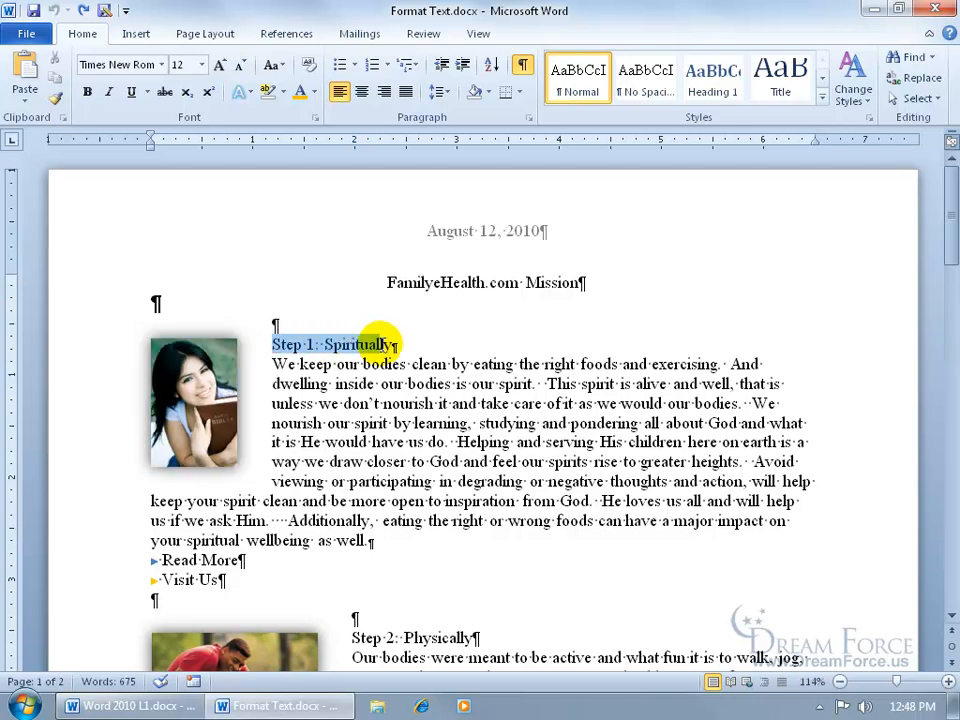
{"action": "left_click_drag", "start_coordinate": [383, 340], "coordinate": [393, 345]}
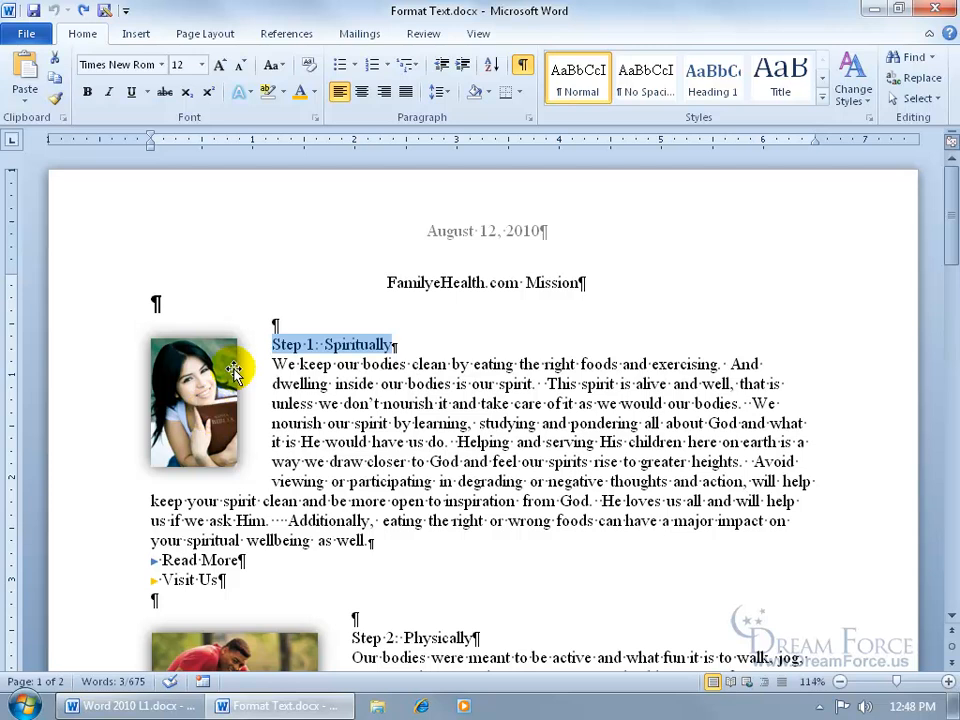
{"action": "left_click", "coordinate": [528, 78]}
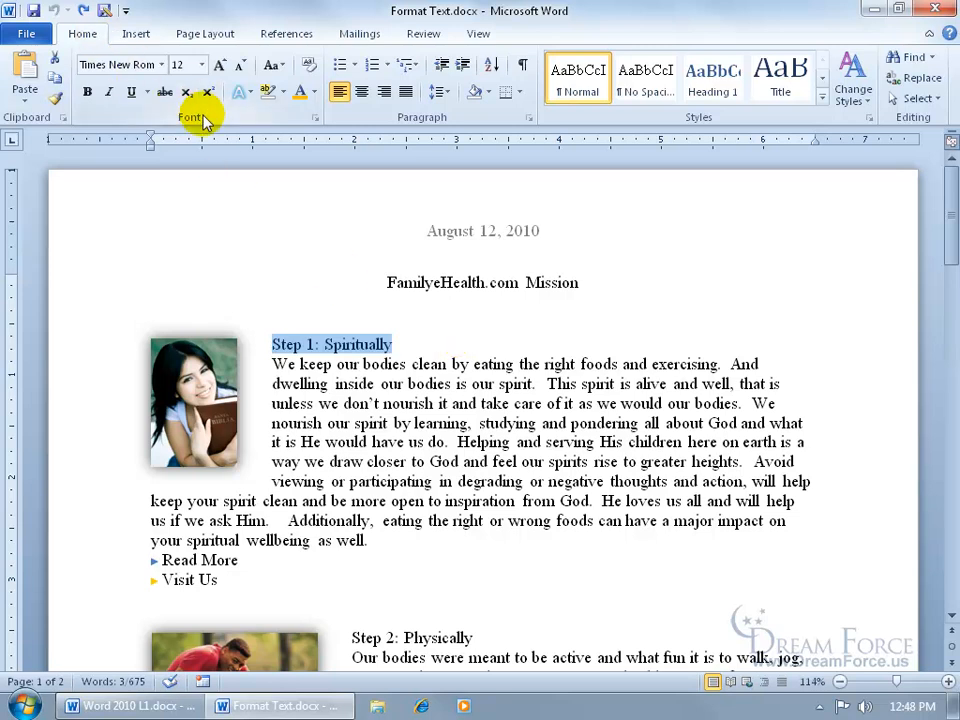
- Make the 'Step 1: Spiritually' heading bold, italic and underlined
{"action": "left_click", "coordinate": [87, 91]}
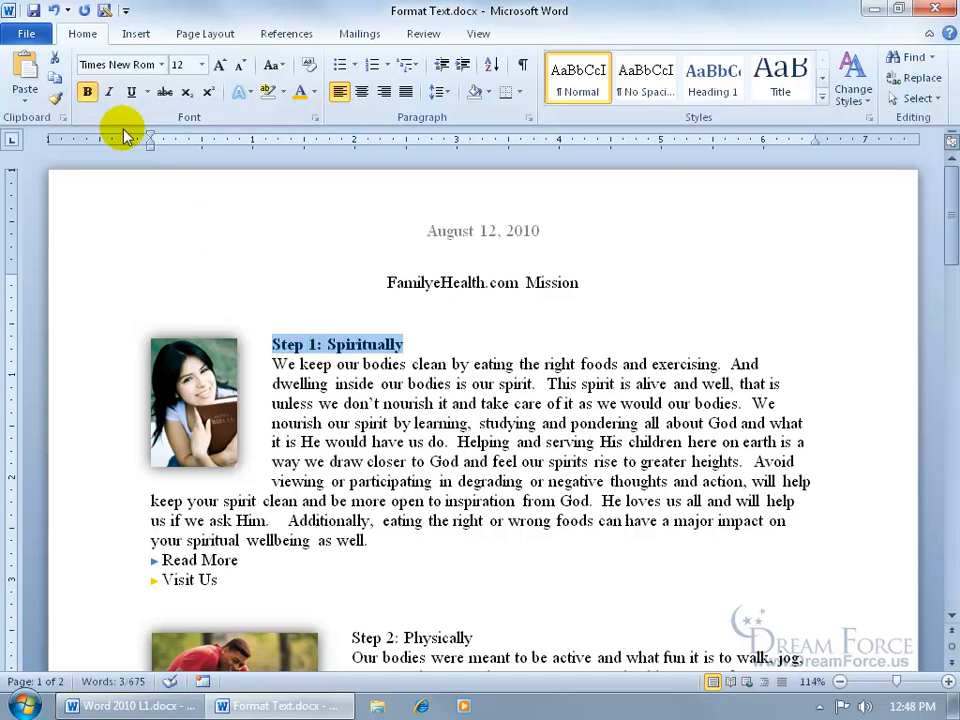
{"action": "left_click", "coordinate": [108, 91]}
{"action": "left_click", "coordinate": [131, 91]}
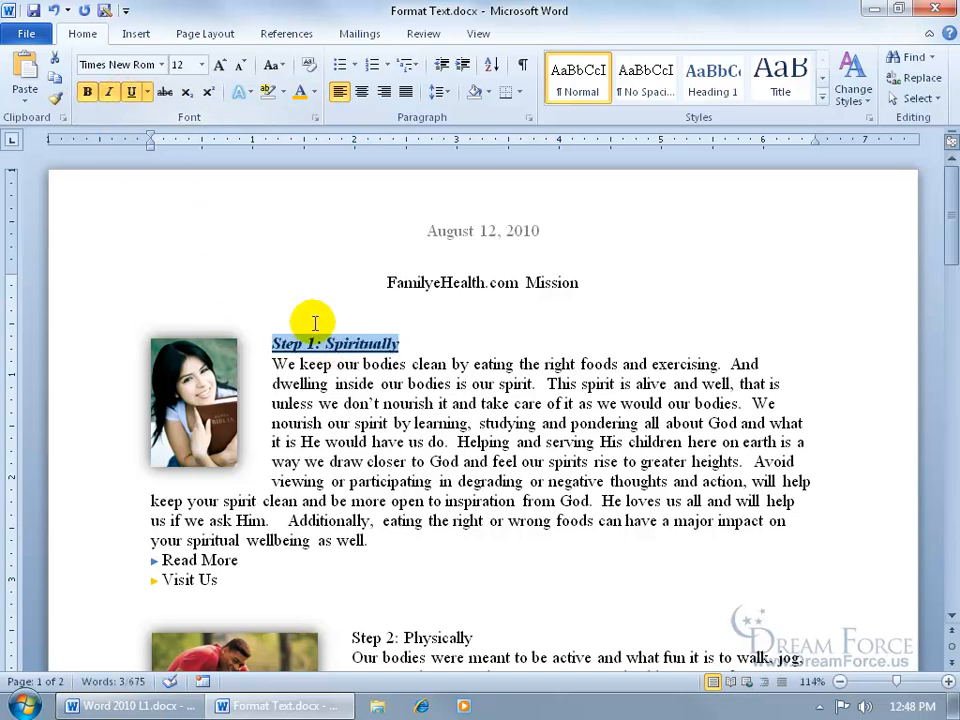
- Set the heading's font colour to red from the mini toolbar
{"action": "right_click", "coordinate": [337, 344]}
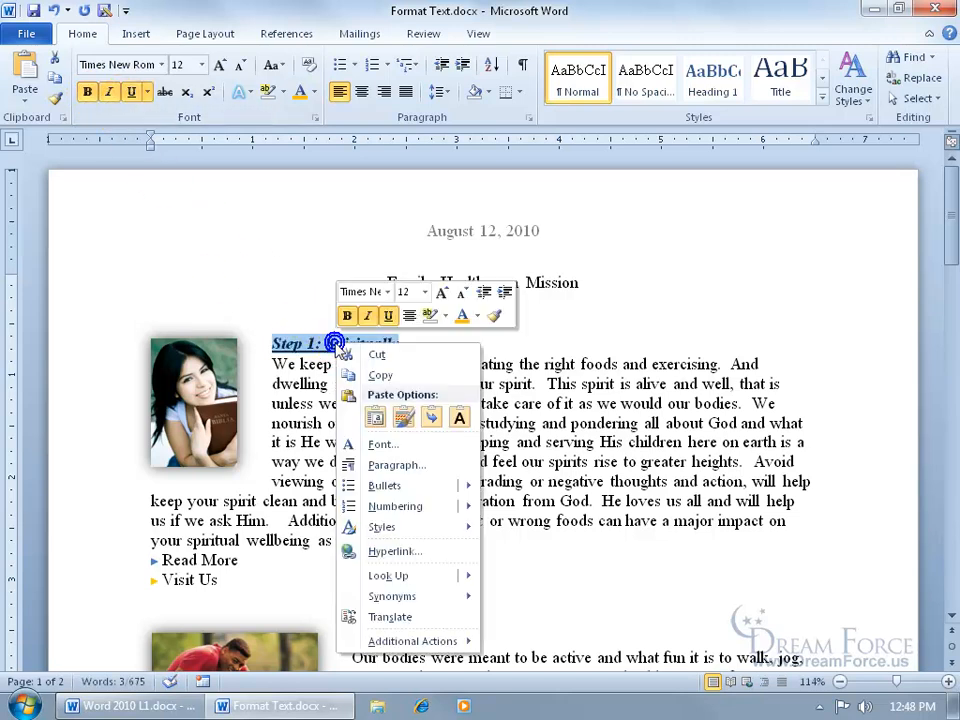
{"action": "left_click", "coordinate": [389, 316]}
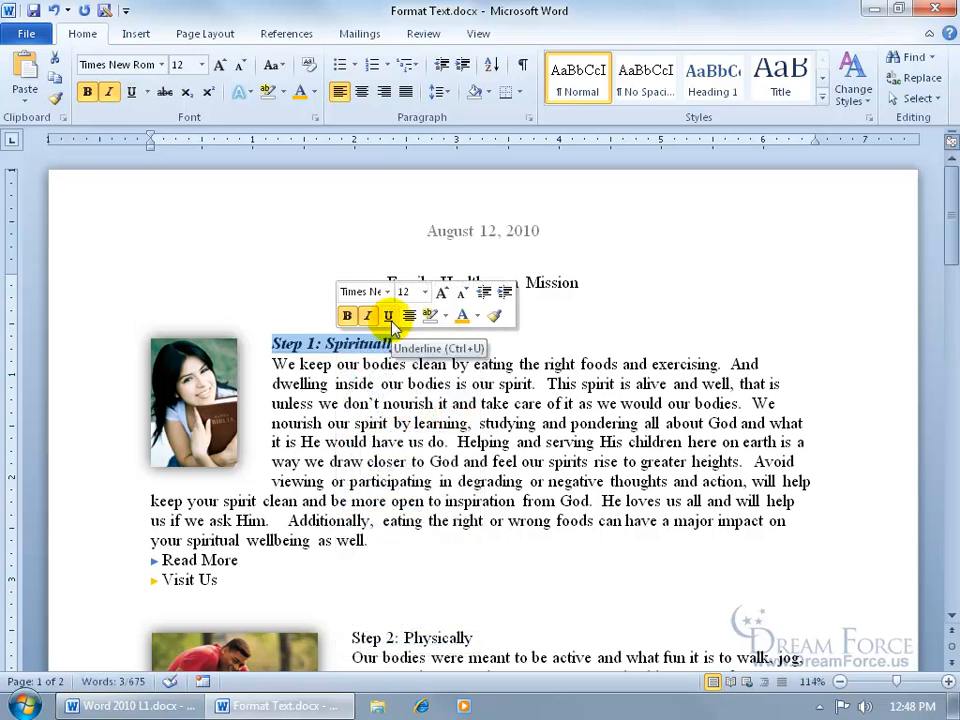
{"action": "left_click", "coordinate": [390, 317]}
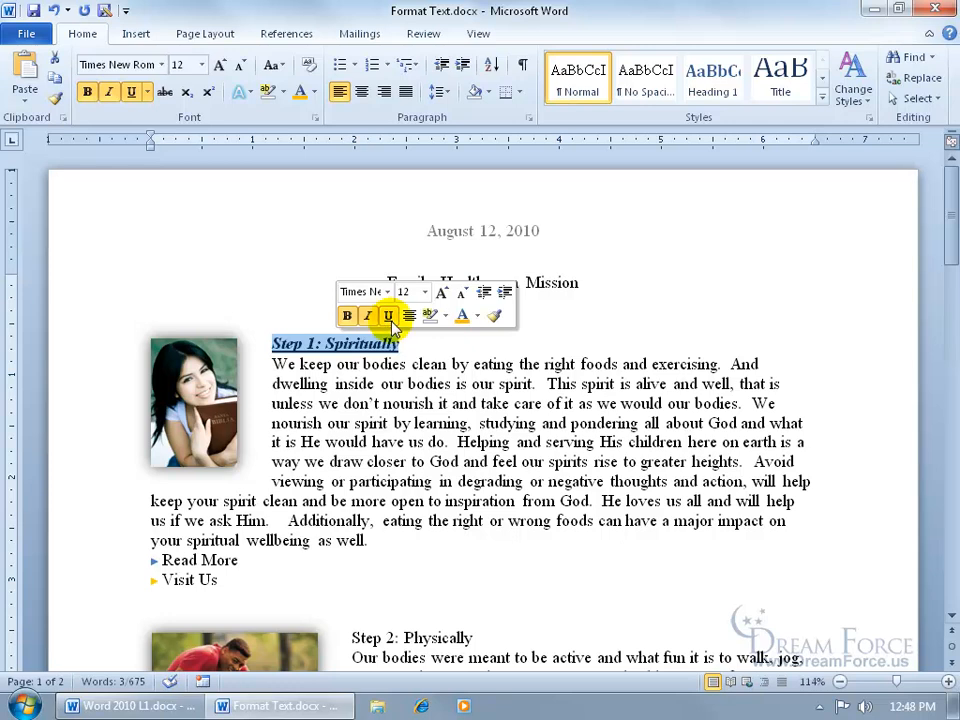
{"action": "left_click", "coordinate": [477, 316]}
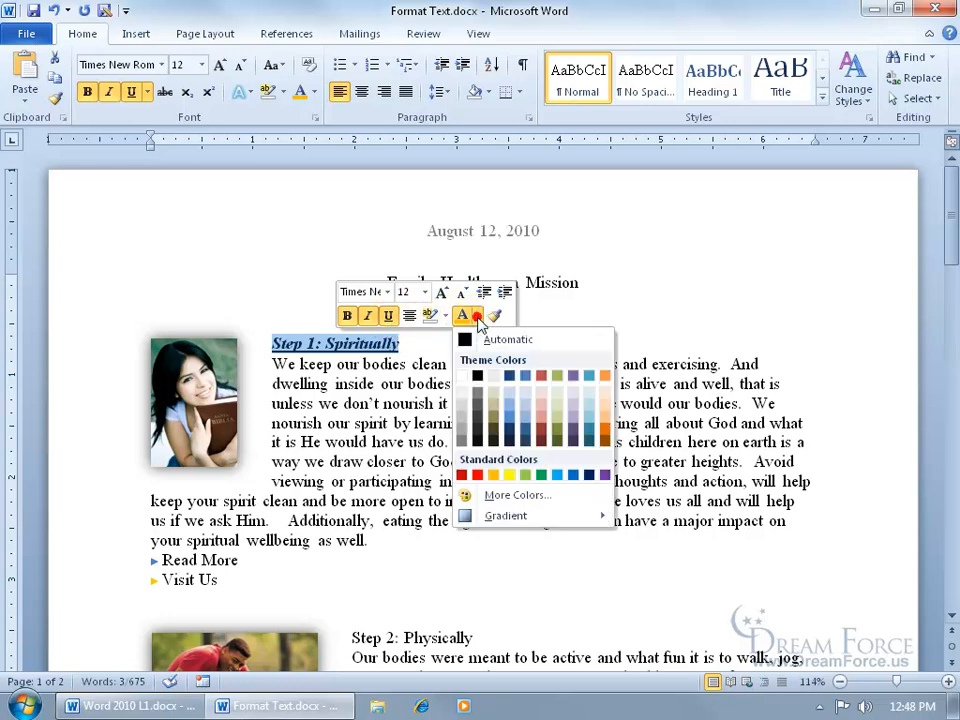
{"action": "left_click", "coordinate": [478, 476]}
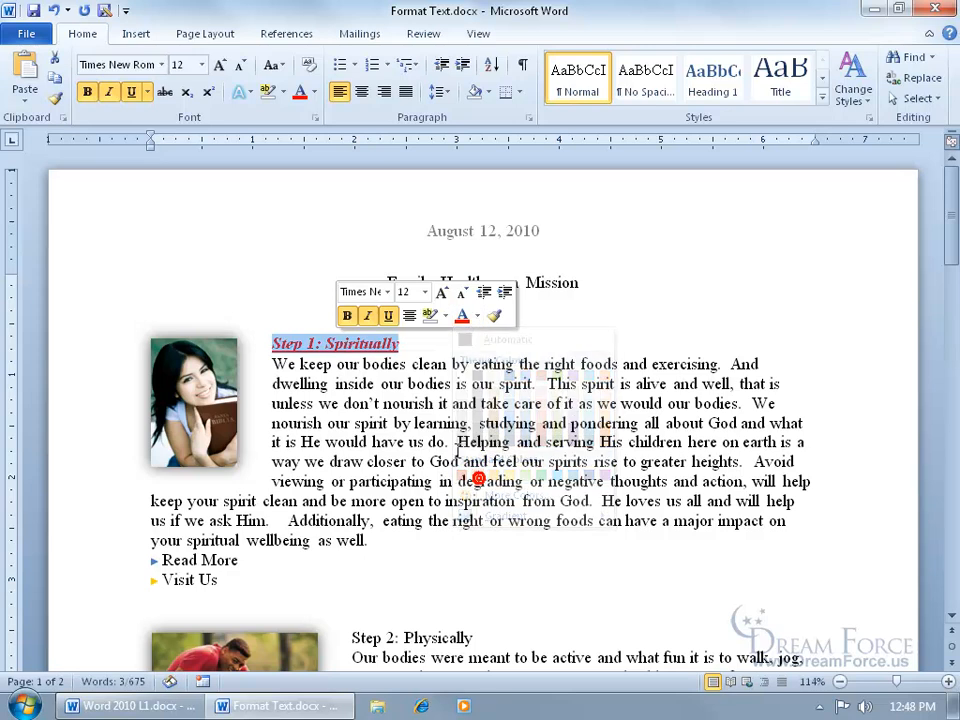
- Reselect the heading and change its font to Comic Sans MS at size 14
{"action": "left_click", "coordinate": [420, 349]}
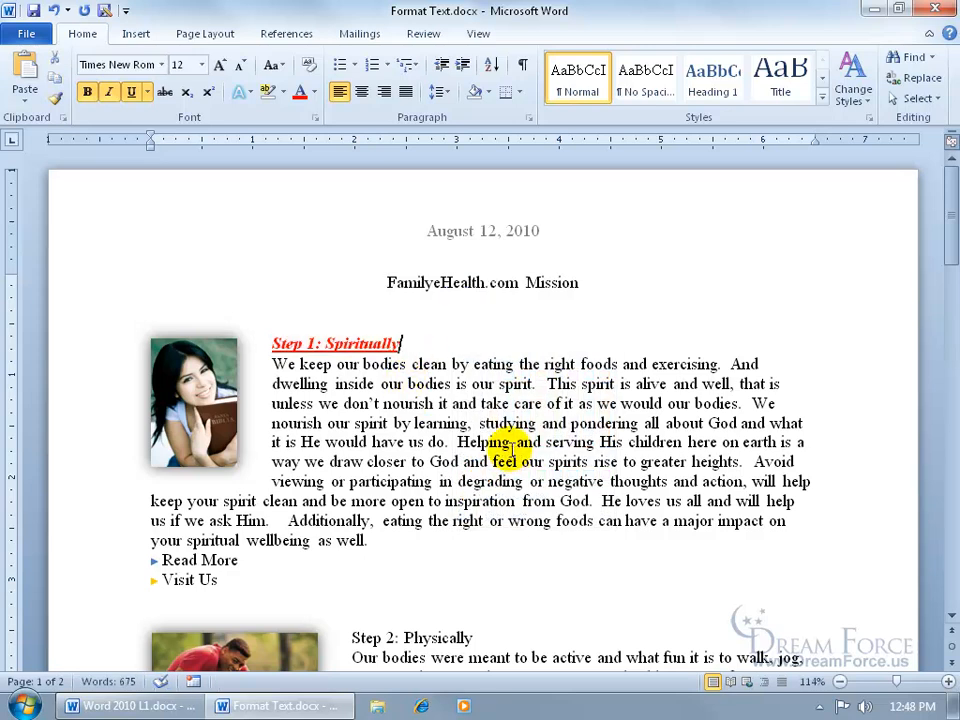
{"action": "left_click_drag", "start_coordinate": [274, 344], "coordinate": [398, 343]}
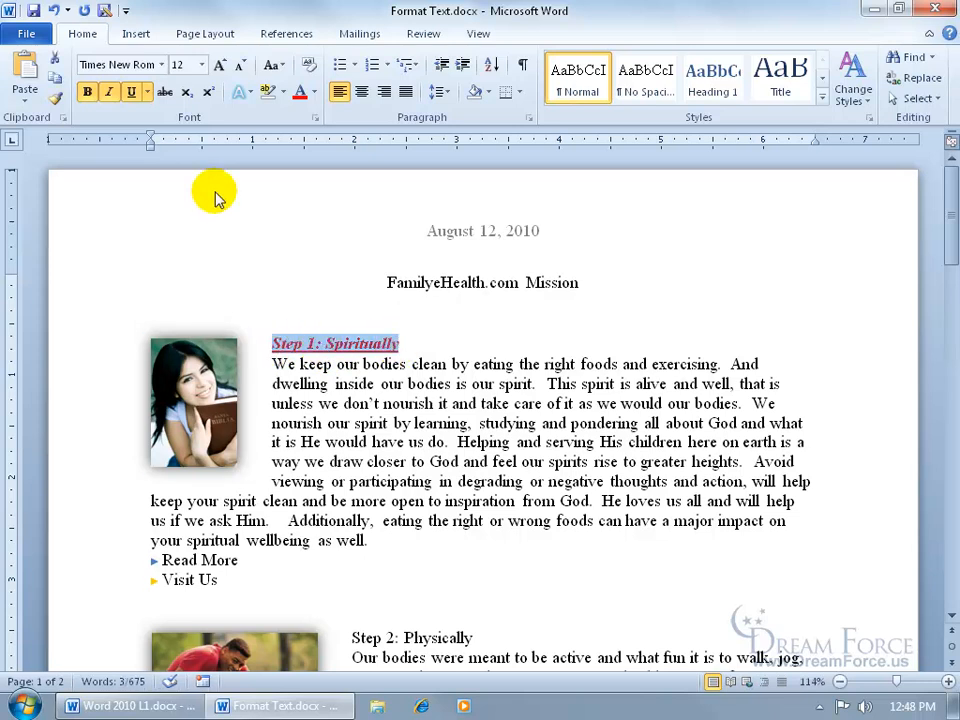
{"action": "left_click", "coordinate": [161, 65]}
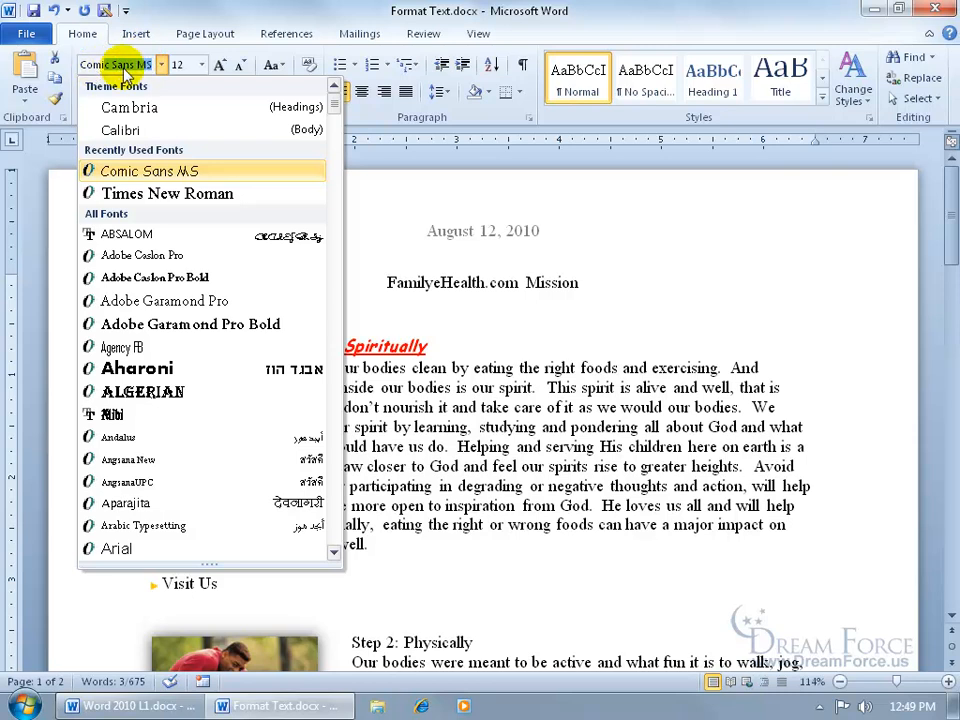
{"action": "left_click", "coordinate": [149, 171]}
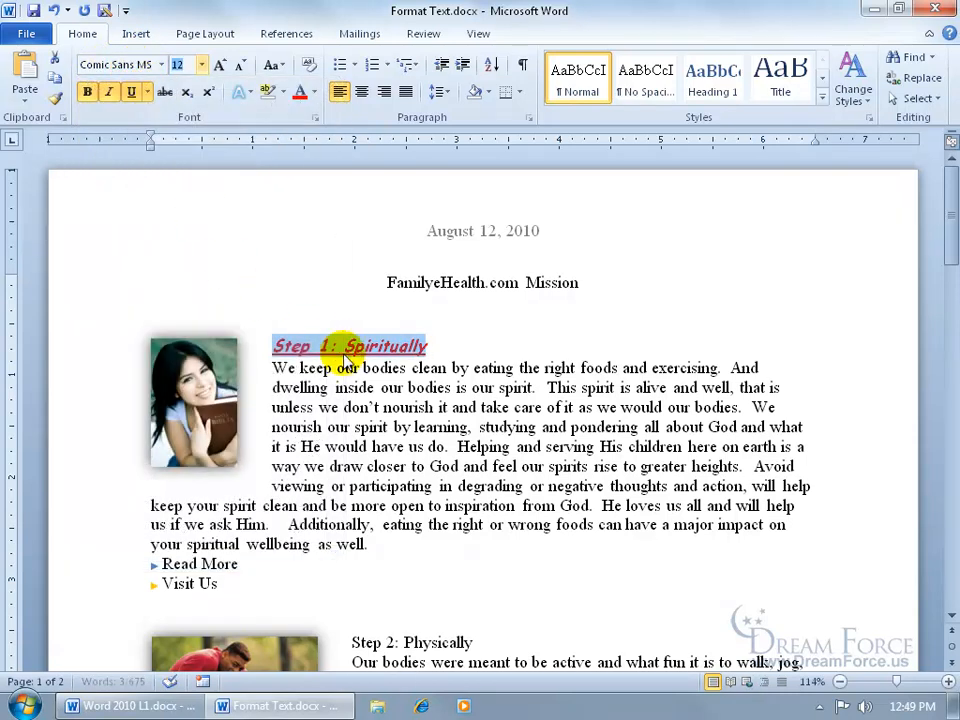
{"action": "left_click", "coordinate": [200, 63]}
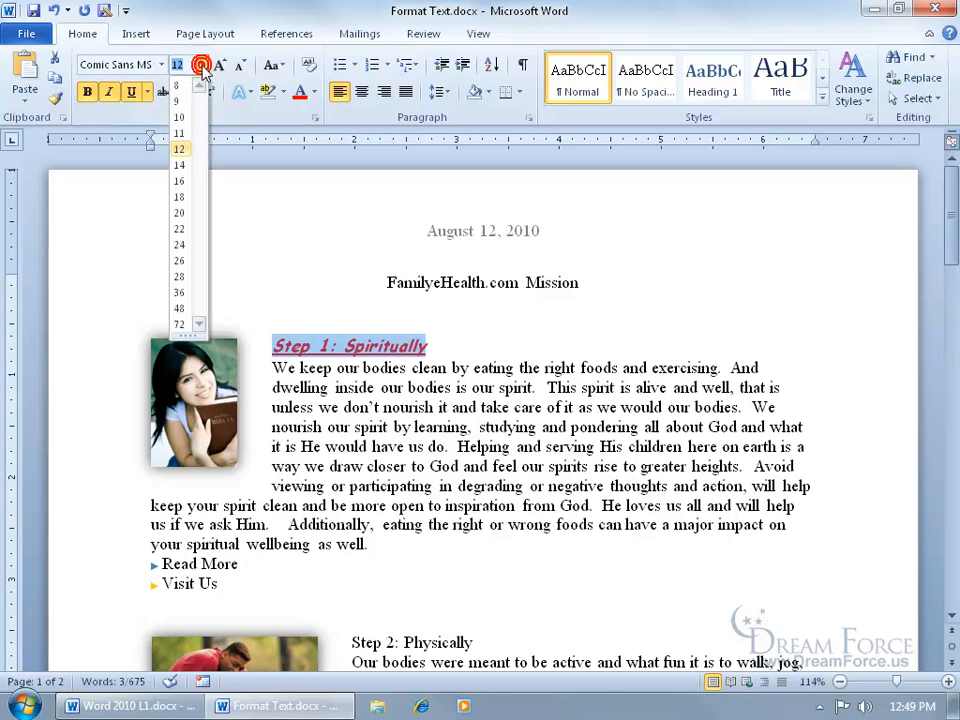
{"action": "left_click", "coordinate": [180, 165]}
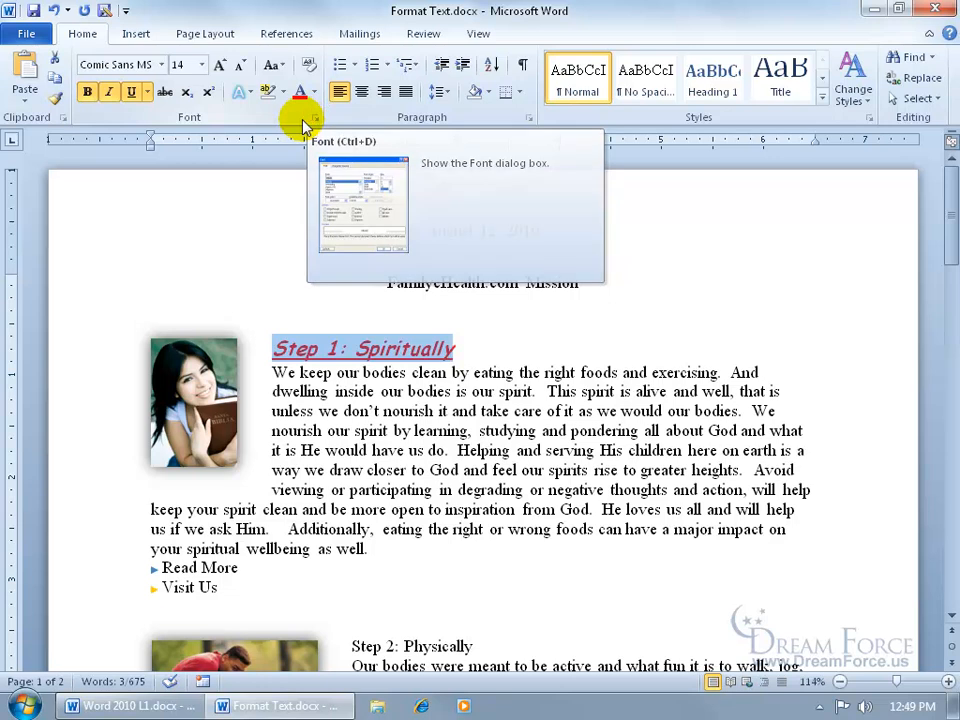
- Open the Font dialog for the heading, turn on All caps and set the underline colour to purple
{"action": "left_click", "coordinate": [315, 119]}
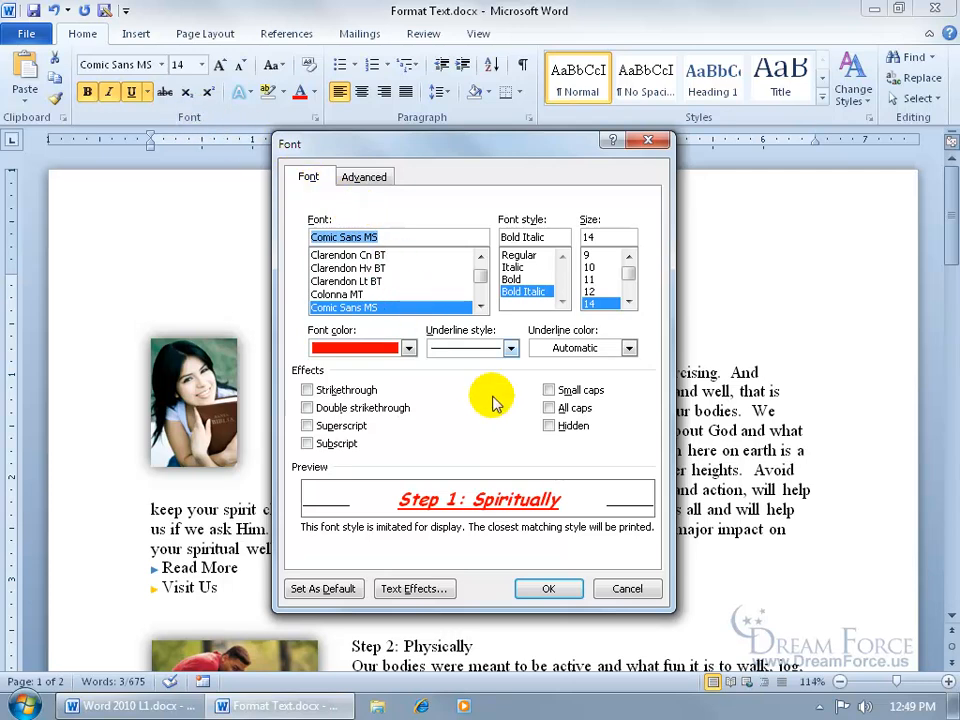
{"action": "left_click", "coordinate": [549, 408]}
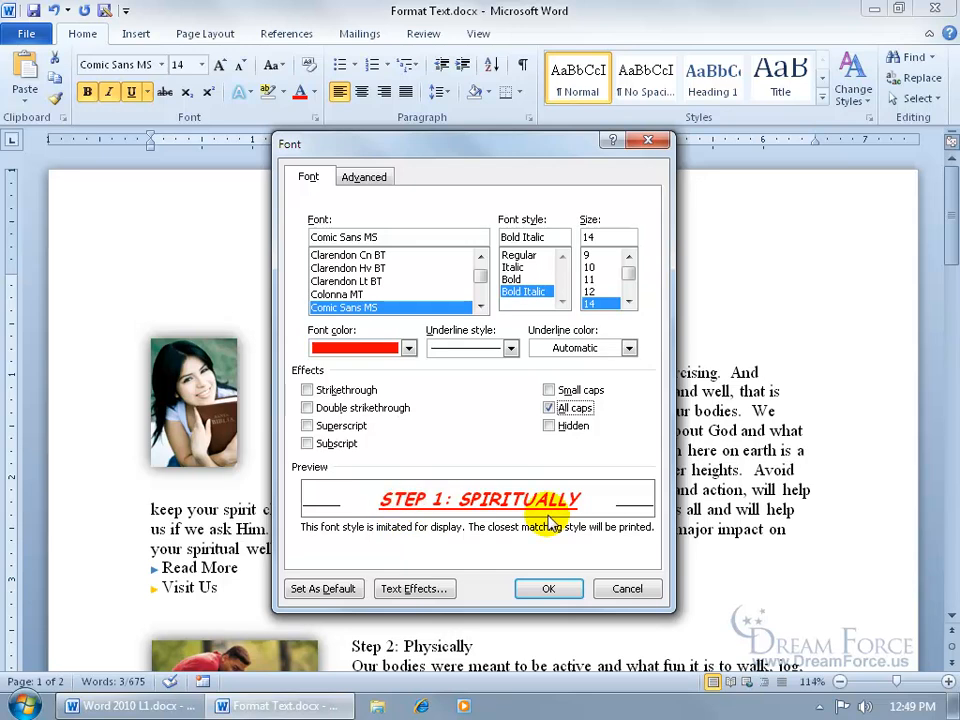
{"action": "left_click", "coordinate": [629, 348]}
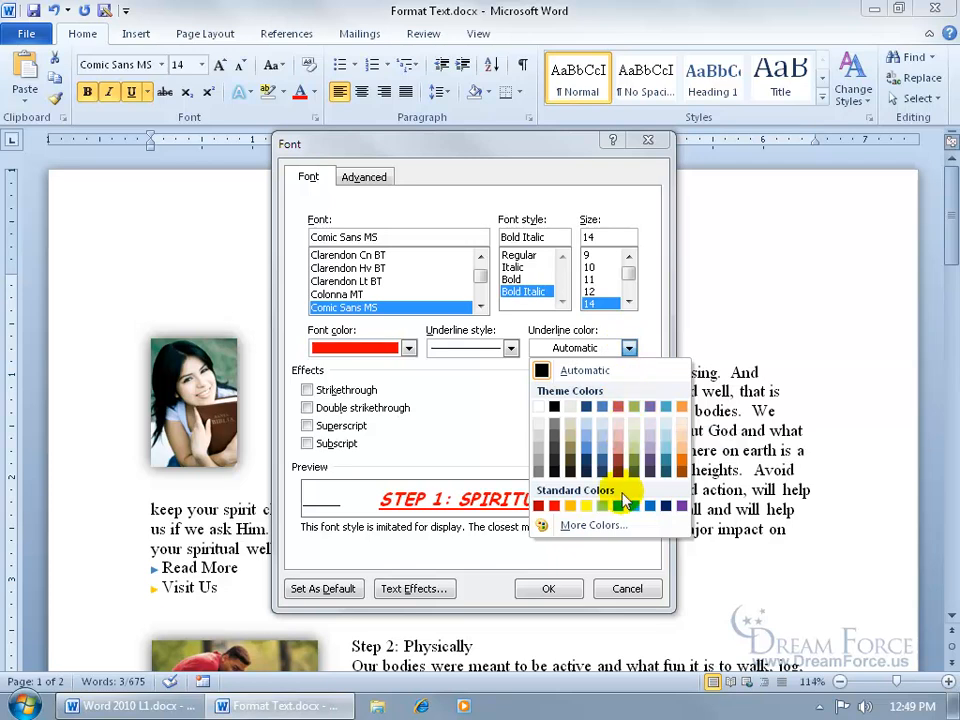
{"action": "left_click", "coordinate": [681, 505]}
{"action": "left_click", "coordinate": [572, 408]}
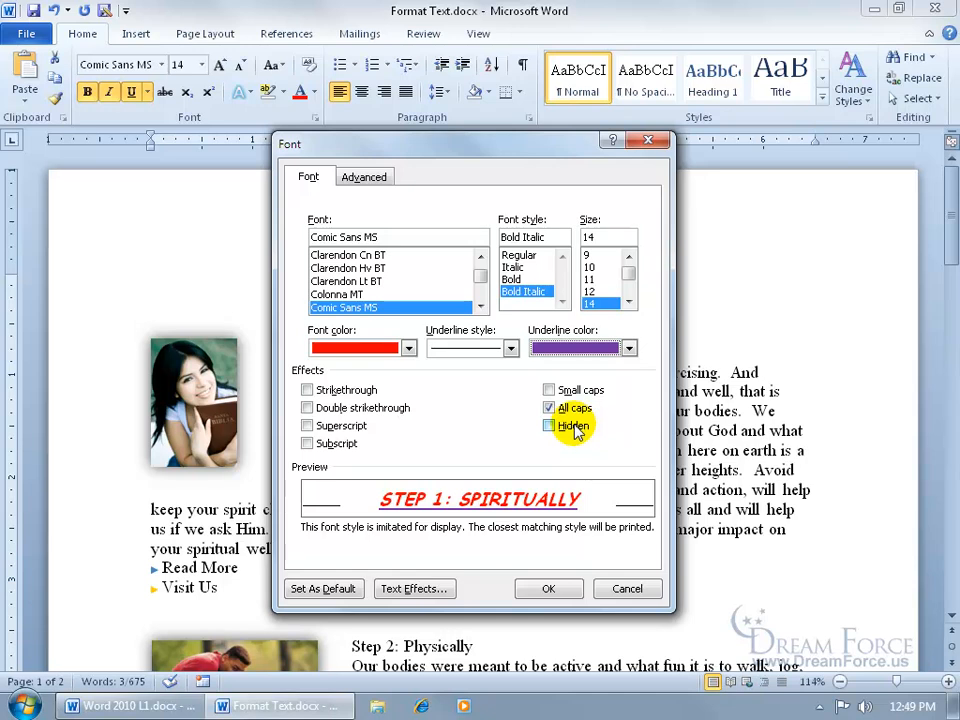
- Set the heading's character spacing to Condensed by 1.1 pt
{"action": "left_click", "coordinate": [360, 180]}
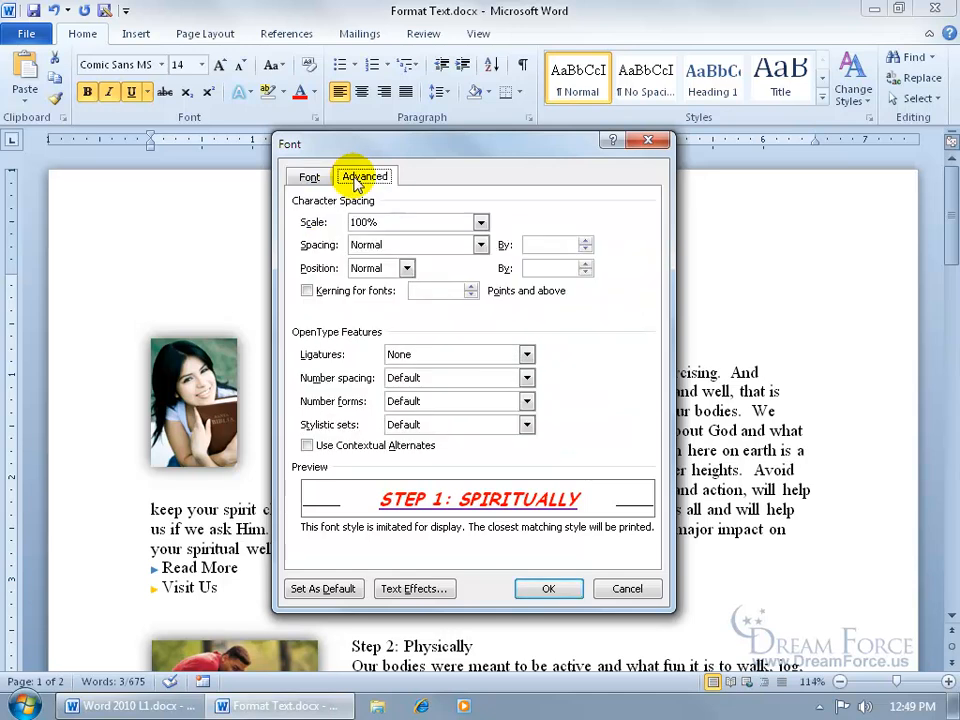
{"action": "left_click", "coordinate": [480, 247]}
{"action": "left_click", "coordinate": [467, 270]}
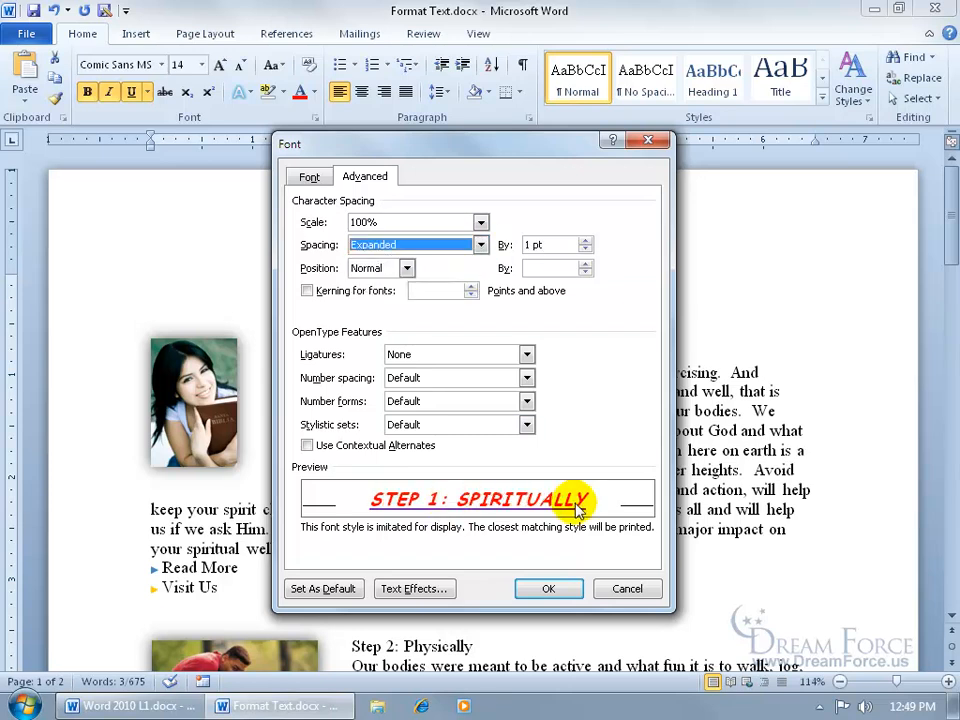
{"action": "left_click", "coordinate": [480, 245]}
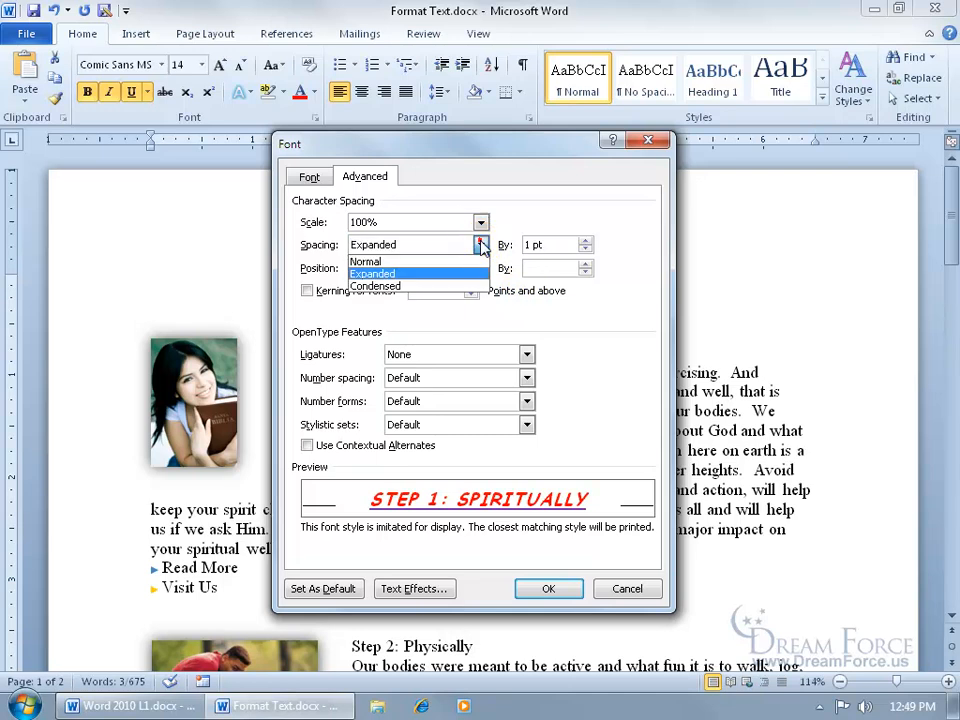
{"action": "left_click", "coordinate": [463, 284]}
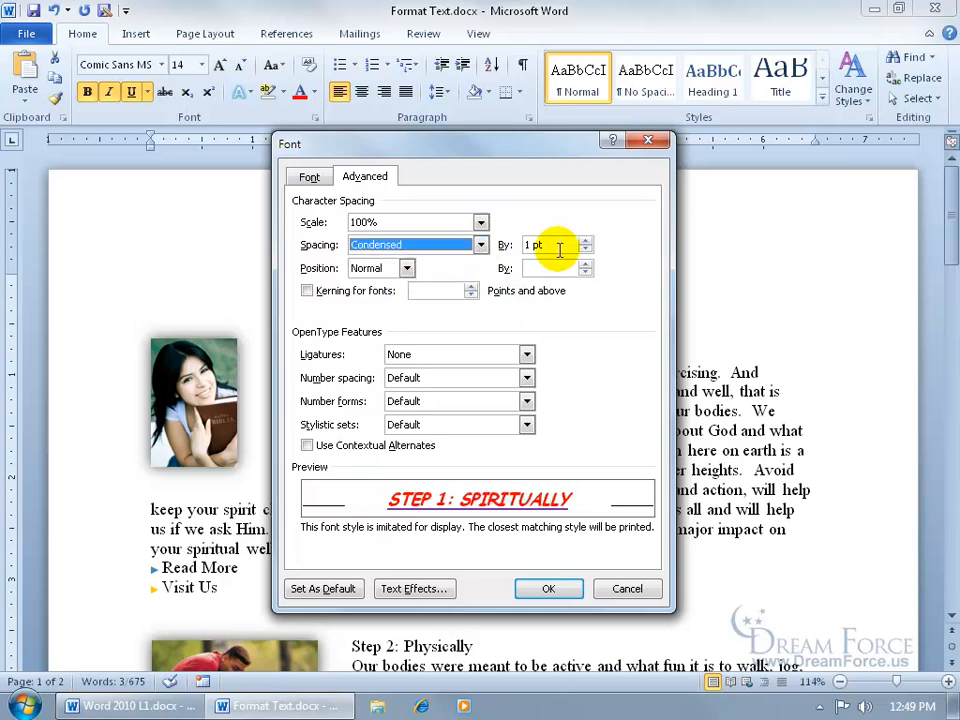
{"action": "left_click", "coordinate": [585, 242]}
{"action": "left_click", "coordinate": [585, 249]}
{"action": "left_click", "coordinate": [585, 249]}
{"action": "left_click", "coordinate": [585, 249]}
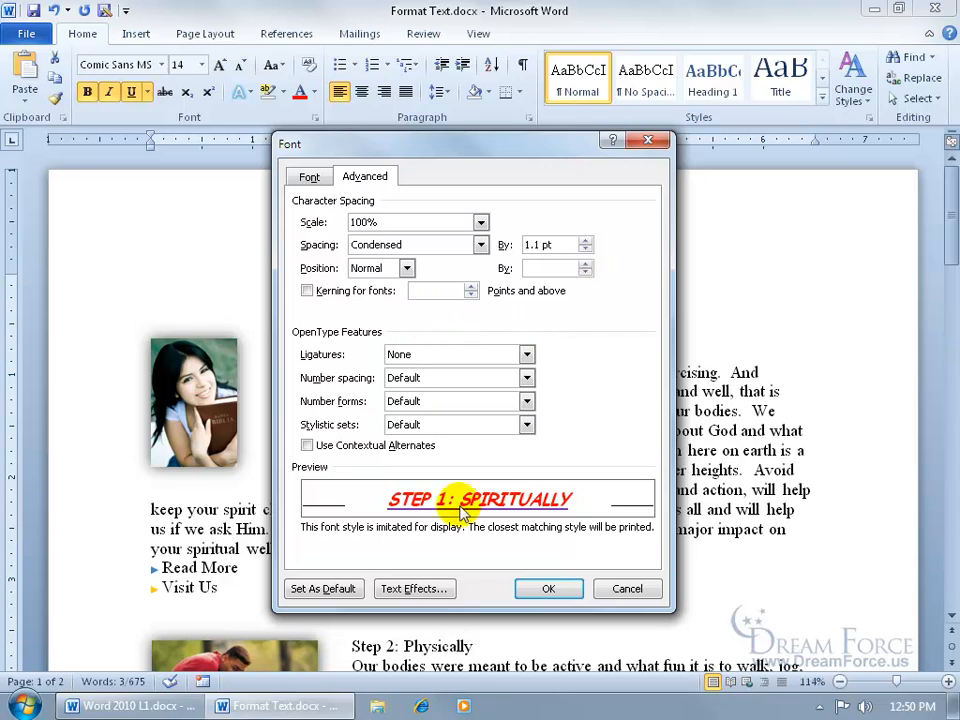
- Give the heading an Inside Diagonal Top Right inner shadow text effect and apply the Font dialog settings
{"action": "left_click", "coordinate": [413, 588]}
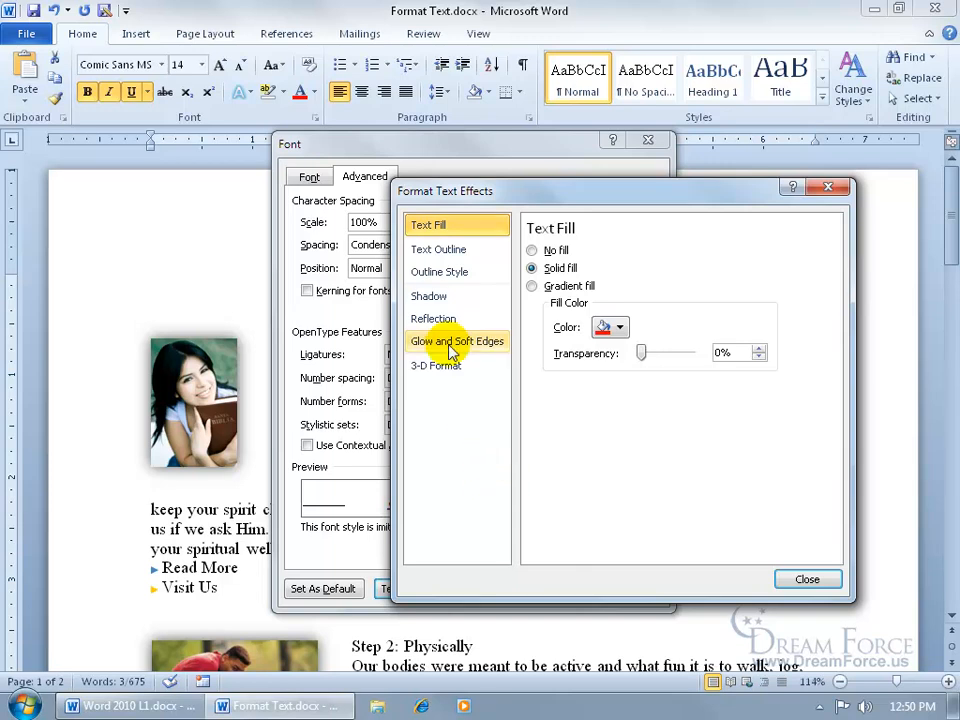
{"action": "left_click", "coordinate": [430, 296]}
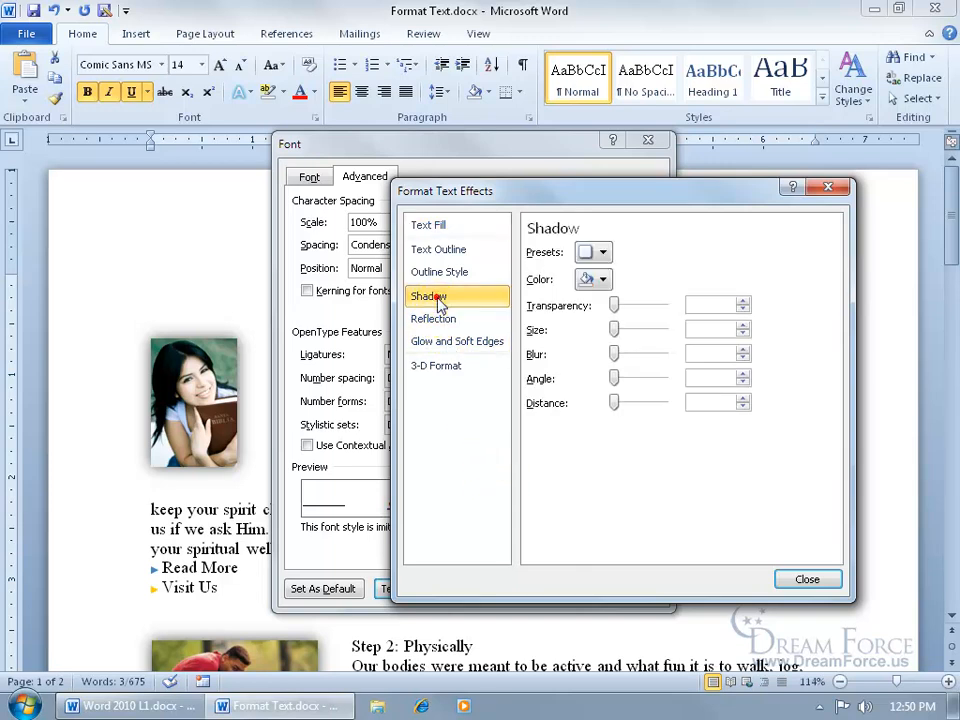
{"action": "left_click", "coordinate": [603, 252]}
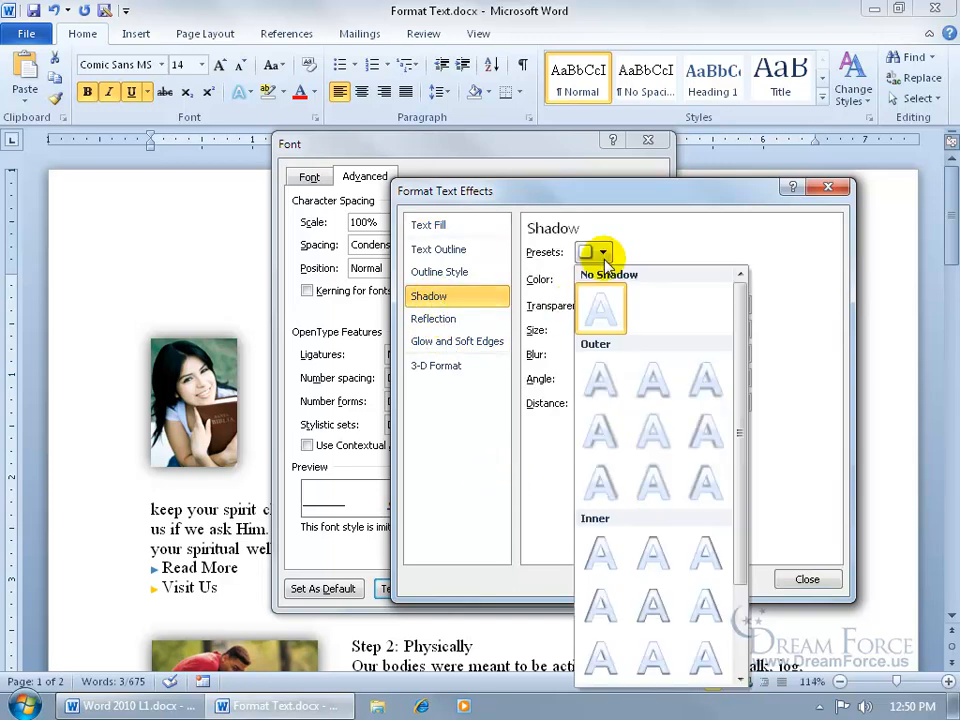
{"action": "left_click", "coordinate": [704, 553]}
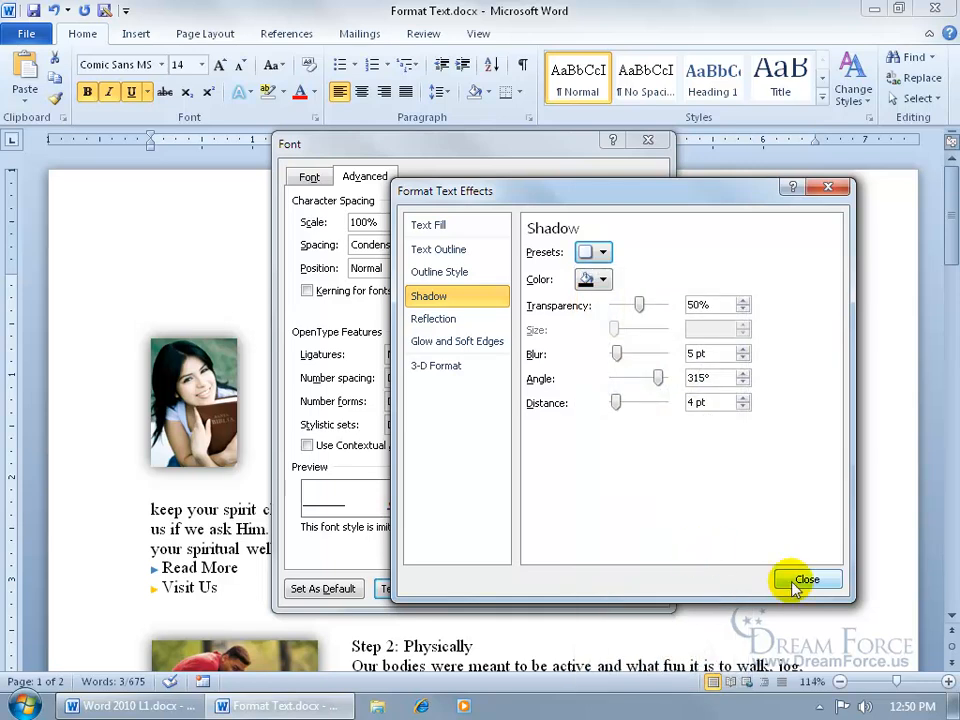
{"action": "left_click", "coordinate": [796, 579]}
{"action": "left_click", "coordinate": [548, 591]}
{"action": "left_click", "coordinate": [506, 390]}
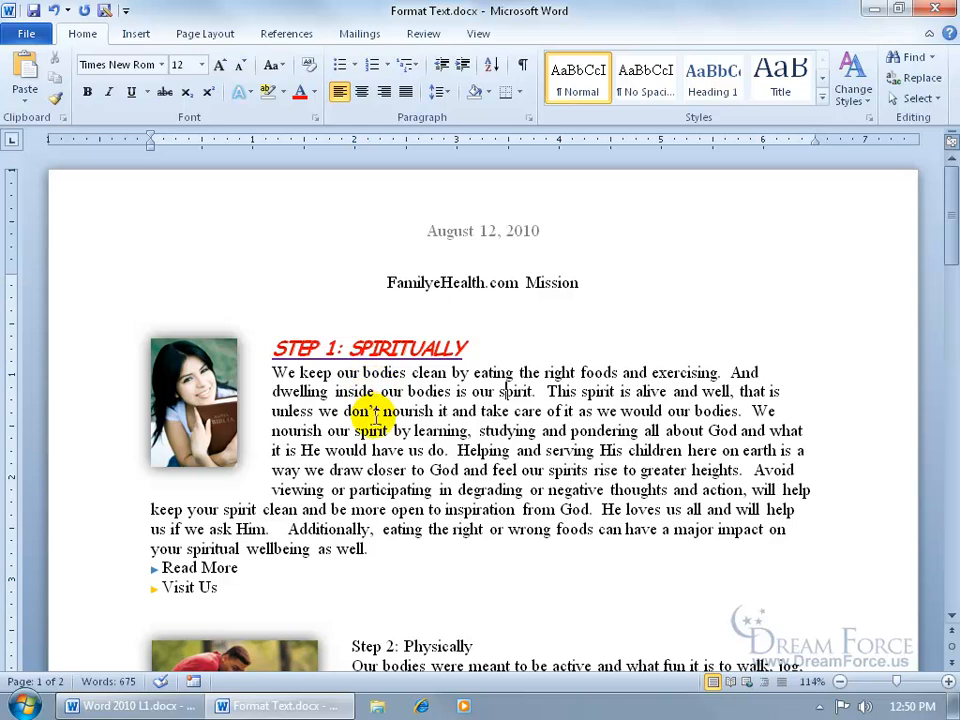
- Copy the Step 1 heading's formatting onto the Step 2: Physically heading with Format Painter
{"action": "scroll", "coordinate": [378, 412], "scroll_direction": "down", "scroll_amount": 1}
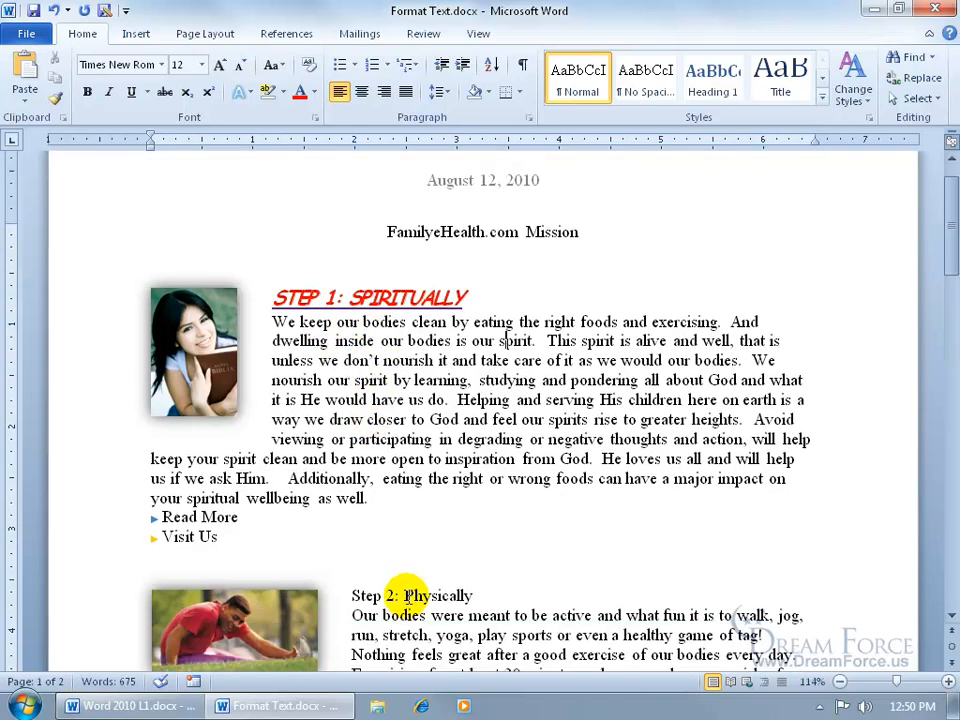
{"action": "triple_click", "coordinate": [351, 596]}
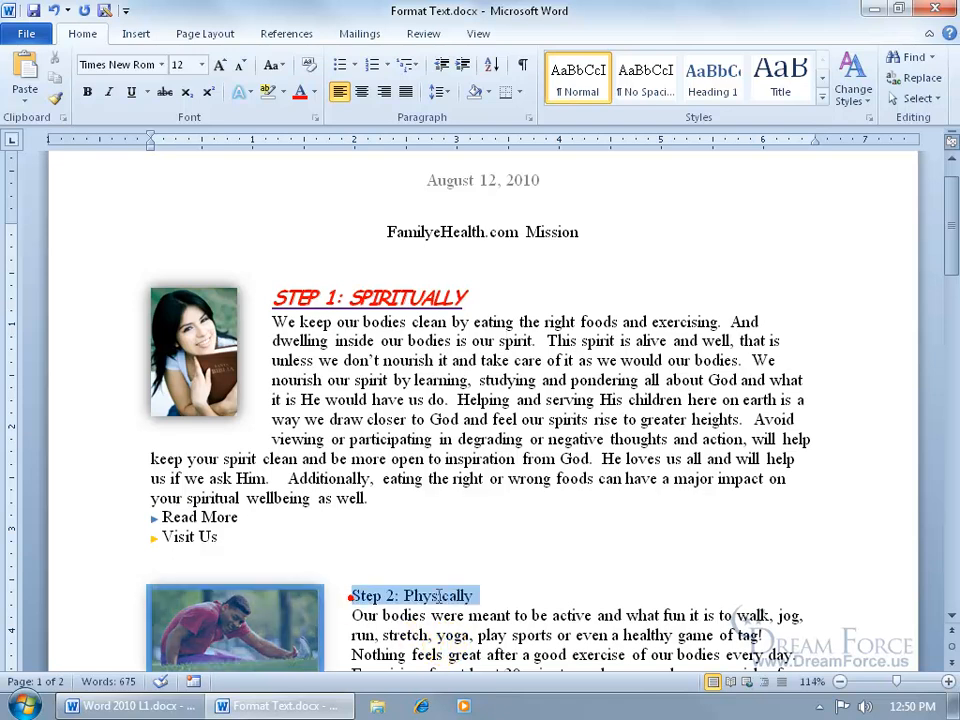
{"action": "left_click_drag", "start_coordinate": [472, 597], "coordinate": [470, 597]}
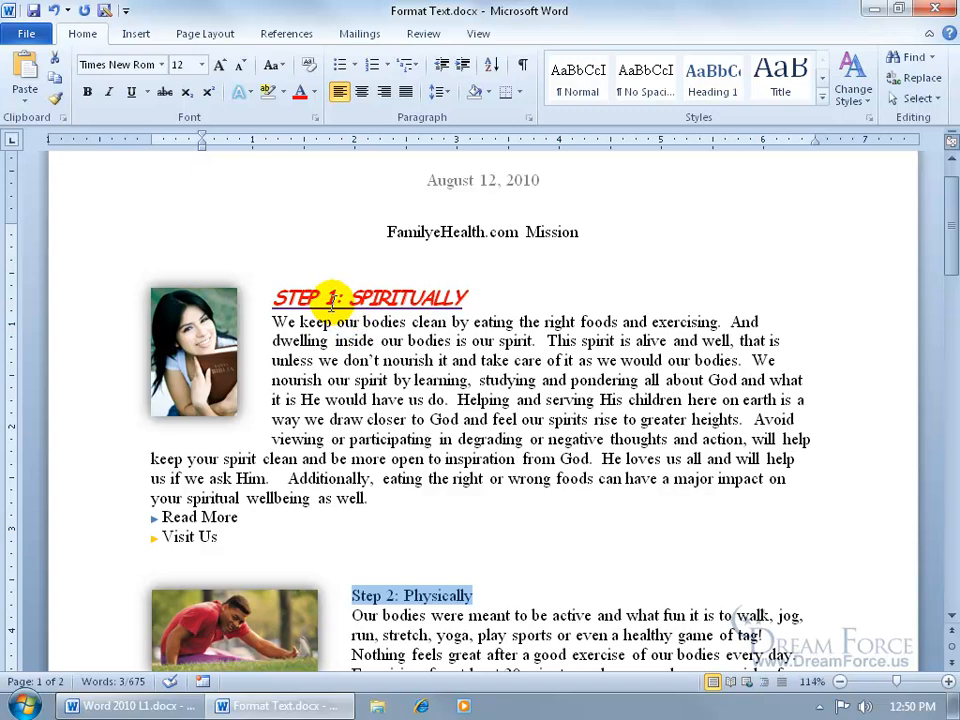
{"action": "left_click", "coordinate": [344, 299]}
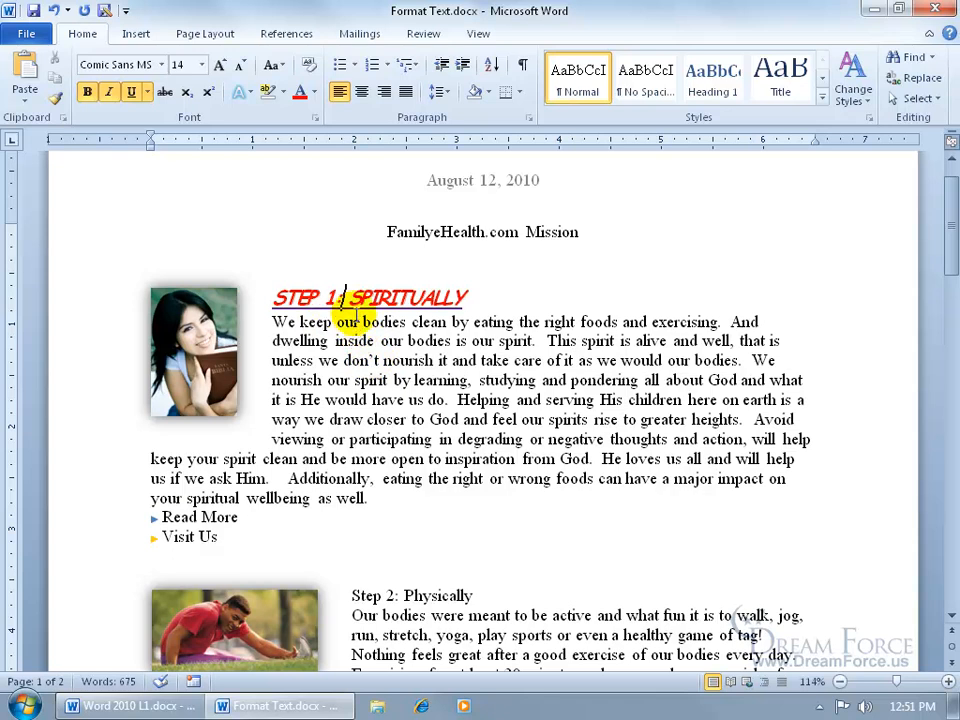
{"action": "left_click", "coordinate": [57, 100]}
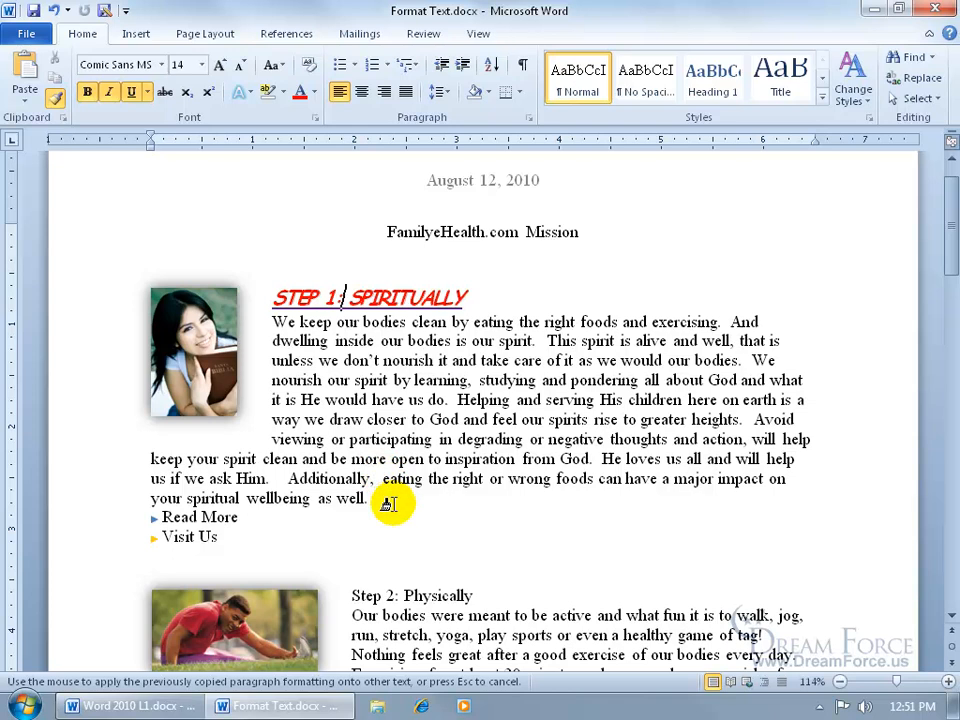
{"action": "left_click_drag", "start_coordinate": [345, 596], "coordinate": [482, 600]}
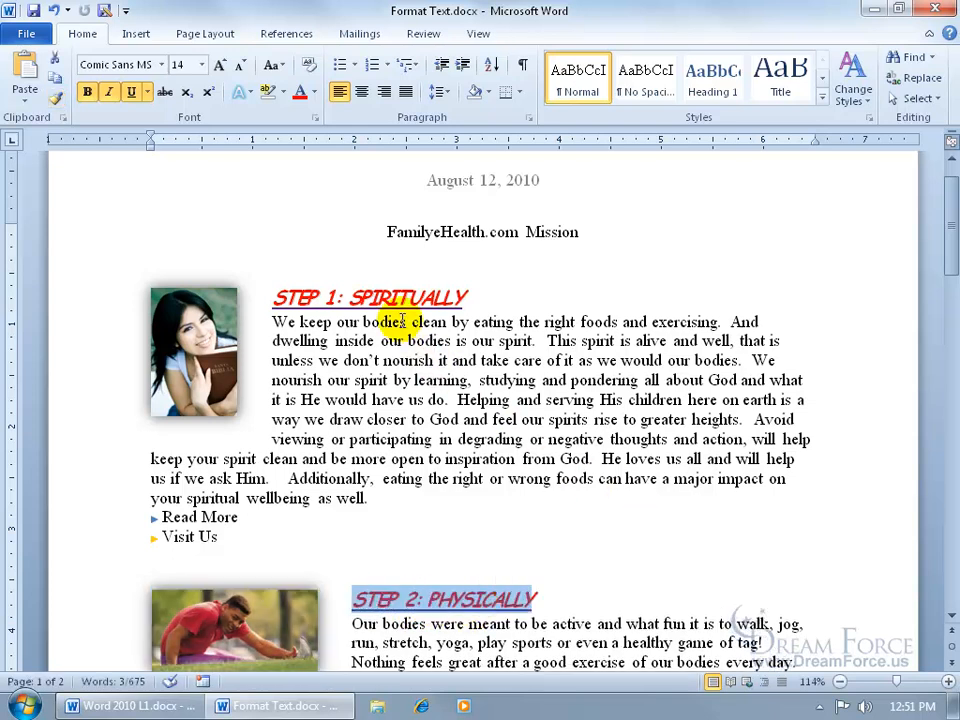
- Apply the Step 2 heading's formatting with Format Painter to three passages of the Step 2 body text
{"action": "scroll", "coordinate": [429, 484], "scroll_direction": "down", "scroll_amount": 2}
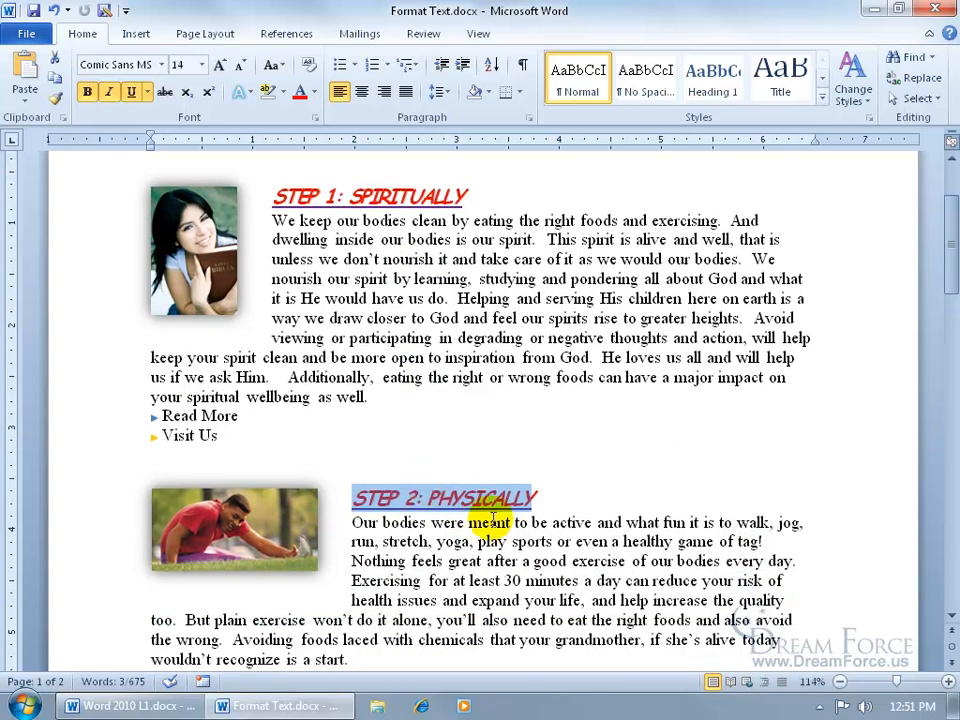
{"action": "left_click", "coordinate": [443, 498]}
{"action": "scroll", "coordinate": [444, 502], "scroll_direction": "down", "scroll_amount": 3}
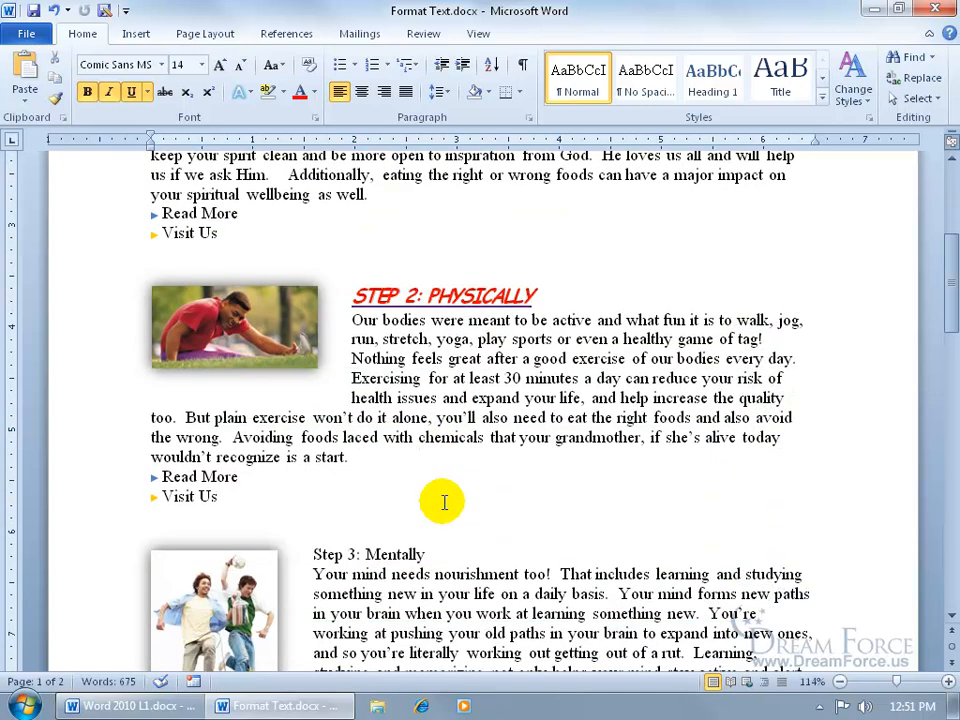
{"action": "scroll", "coordinate": [444, 502], "scroll_direction": "down", "scroll_amount": 1}
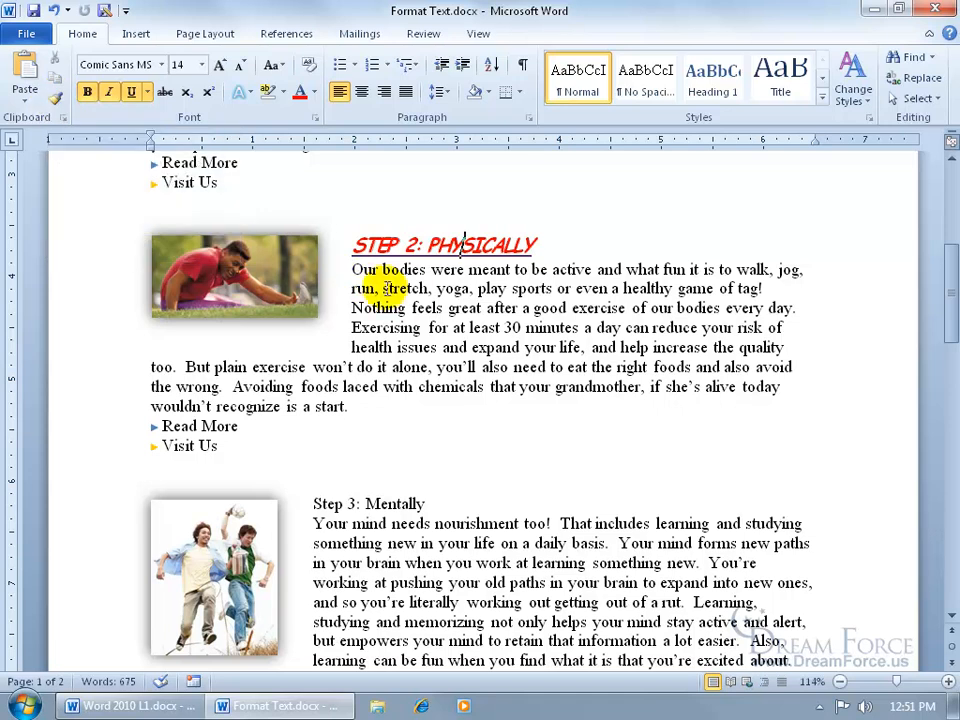
{"action": "right_click", "coordinate": [432, 246]}
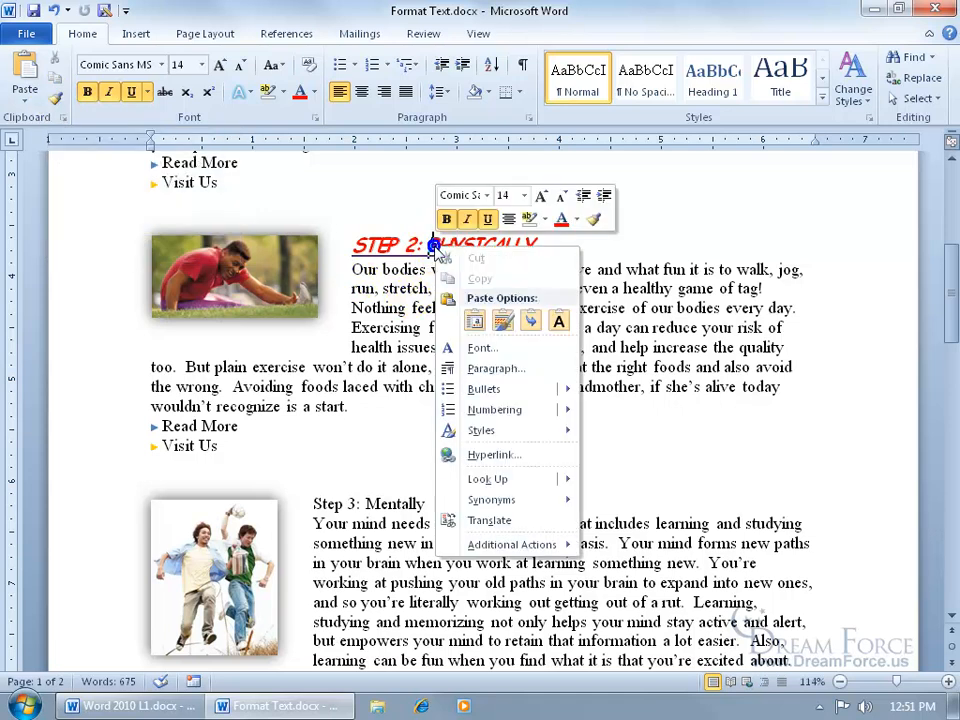
{"action": "left_click", "coordinate": [597, 224]}
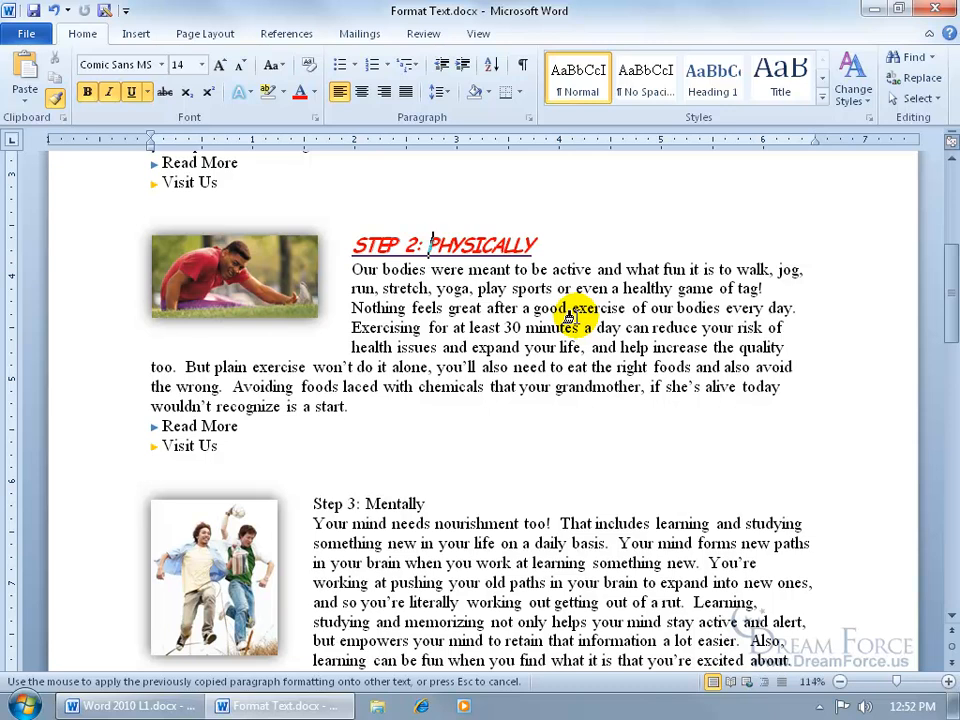
{"action": "left_click_drag", "start_coordinate": [502, 327], "coordinate": [595, 328]}
{"action": "left_click_drag", "start_coordinate": [405, 351], "coordinate": [545, 369]}
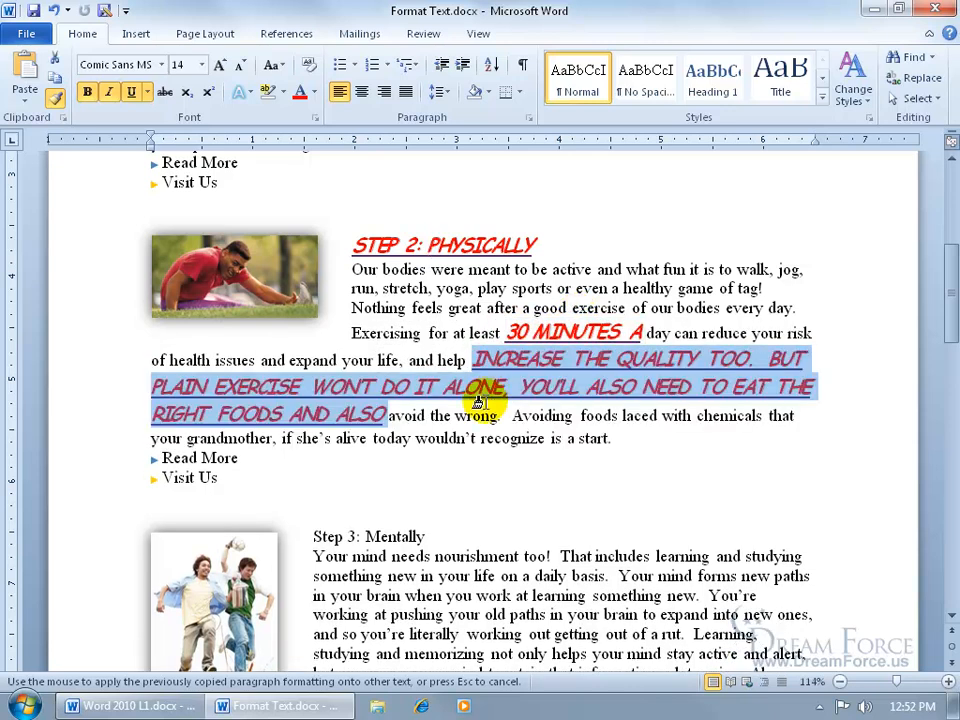
{"action": "left_click_drag", "start_coordinate": [457, 415], "coordinate": [572, 416]}
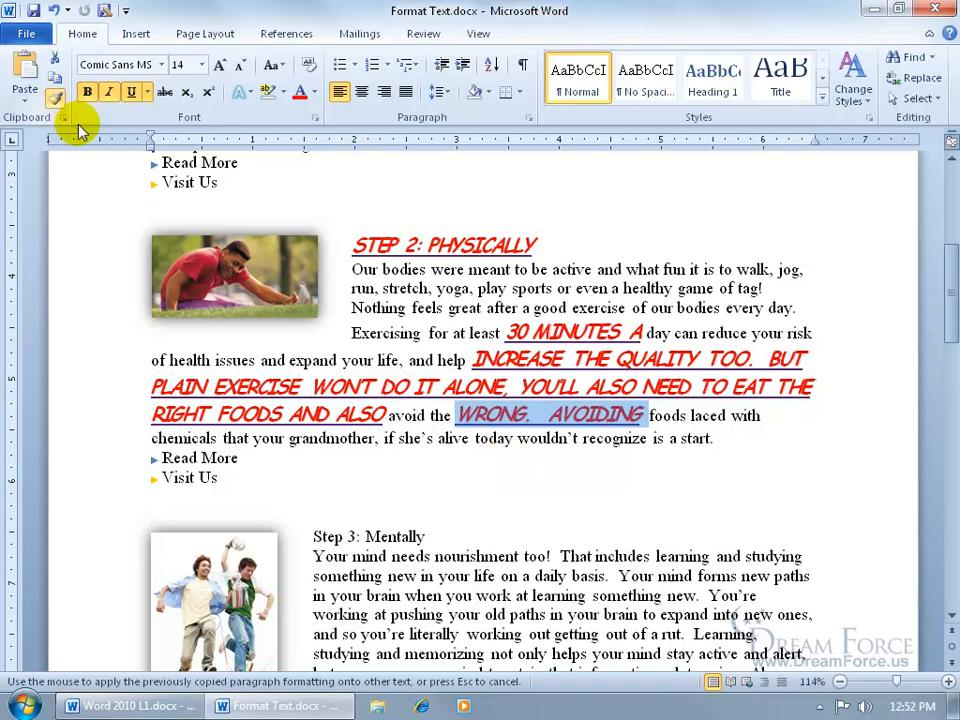
{"action": "key", "text": "Escape"}
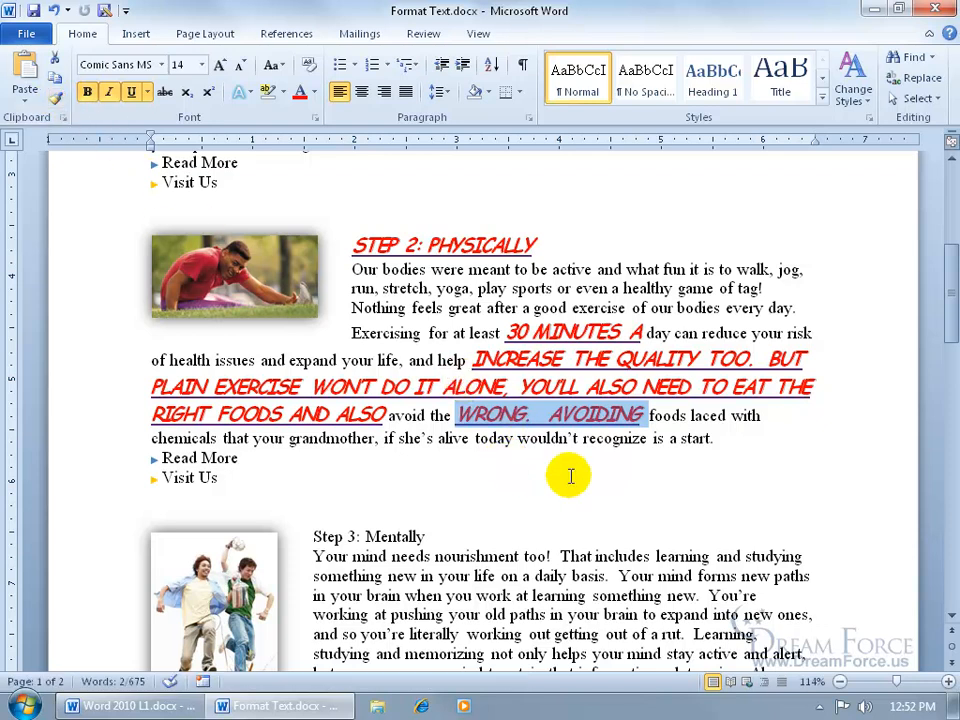
- Undo the three Format Painter applications on the body text
{"action": "left_click", "coordinate": [54, 10]}
{"action": "left_click", "coordinate": [54, 10]}
{"action": "left_click", "coordinate": [54, 10]}
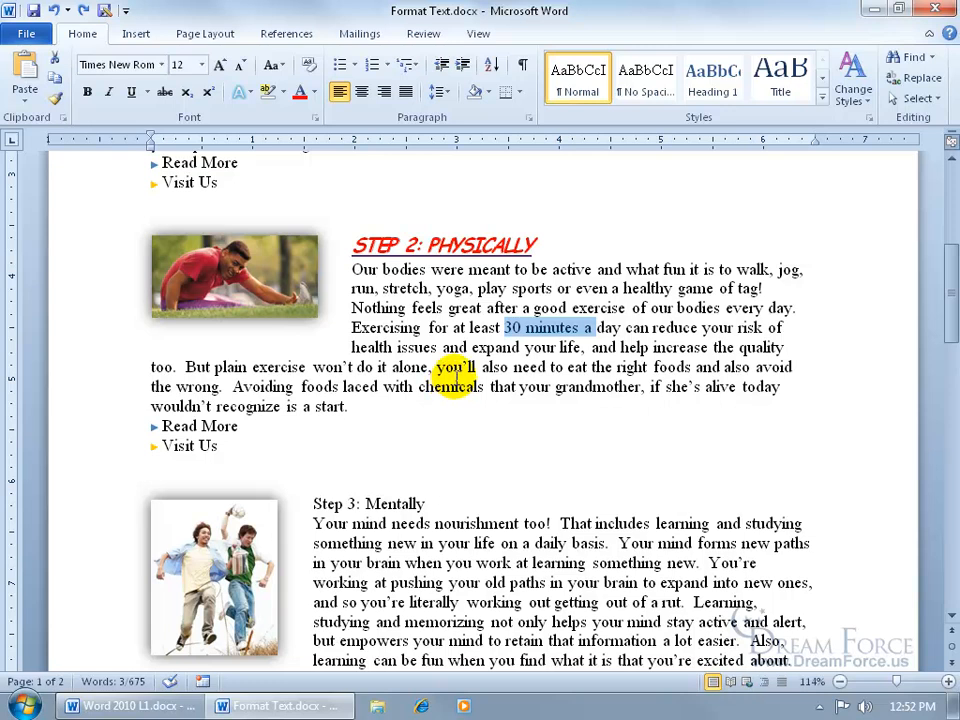
- Bold the word "expand" in the Step 2 paragraph and the Step 3: Mentally heading
{"action": "double_click", "coordinate": [483, 347]}
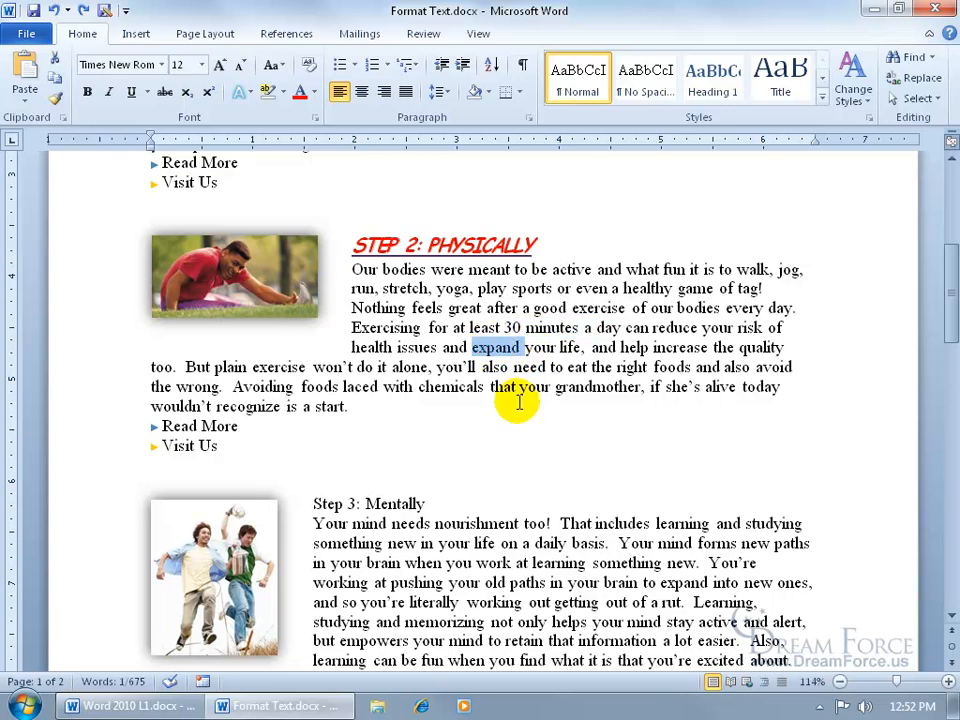
{"action": "left_click", "coordinate": [87, 91]}
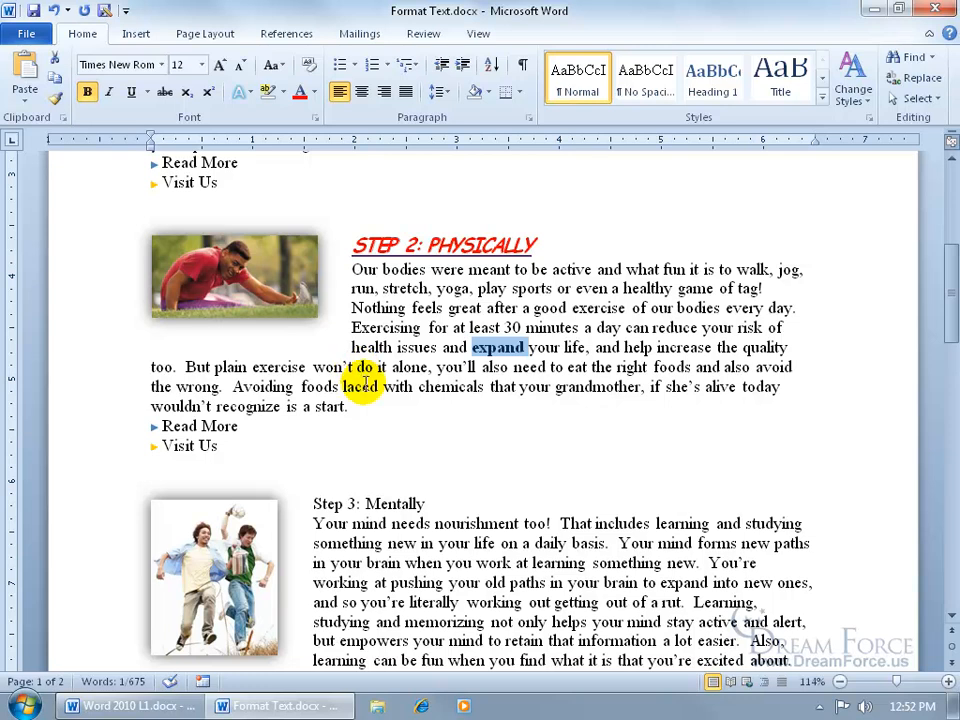
{"action": "left_click_drag", "start_coordinate": [313, 503], "coordinate": [422, 500]}
{"action": "left_click", "coordinate": [435, 479]}
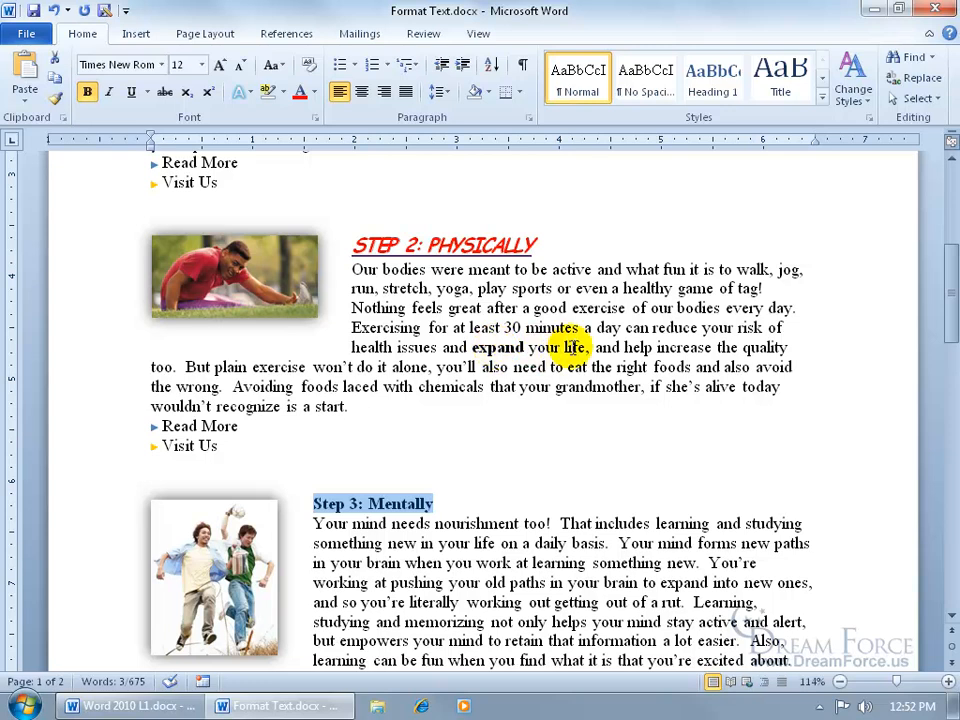
{"action": "left_click", "coordinate": [573, 347]}
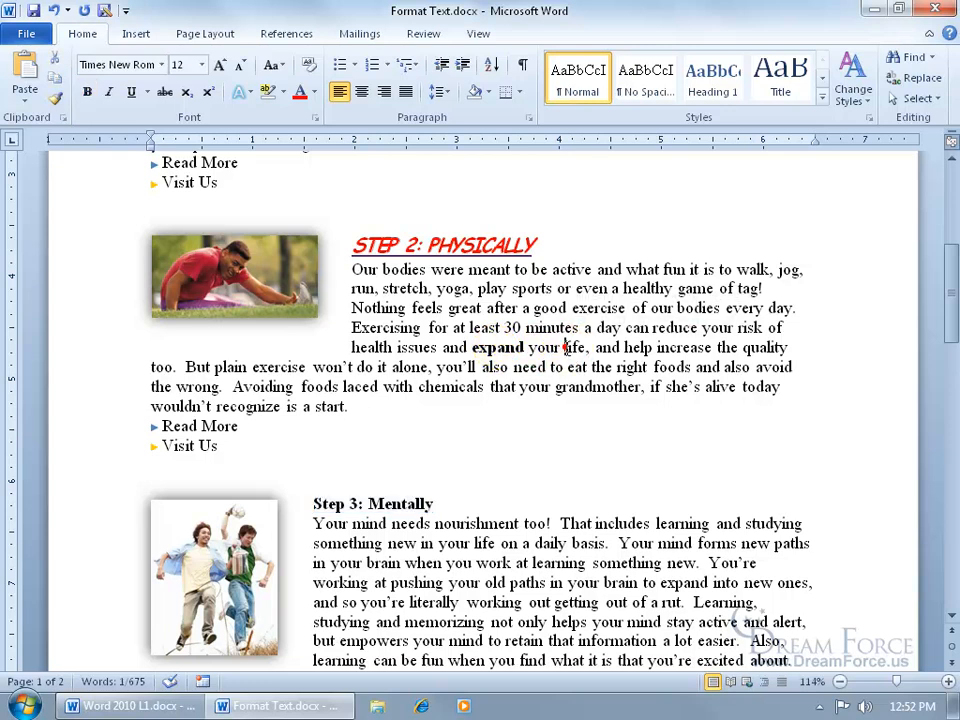
- Underline the phrases "life, and help" and "that your grandmother" in the Step 2 paragraph
{"action": "left_click_drag", "start_coordinate": [563, 347], "coordinate": [654, 347]}
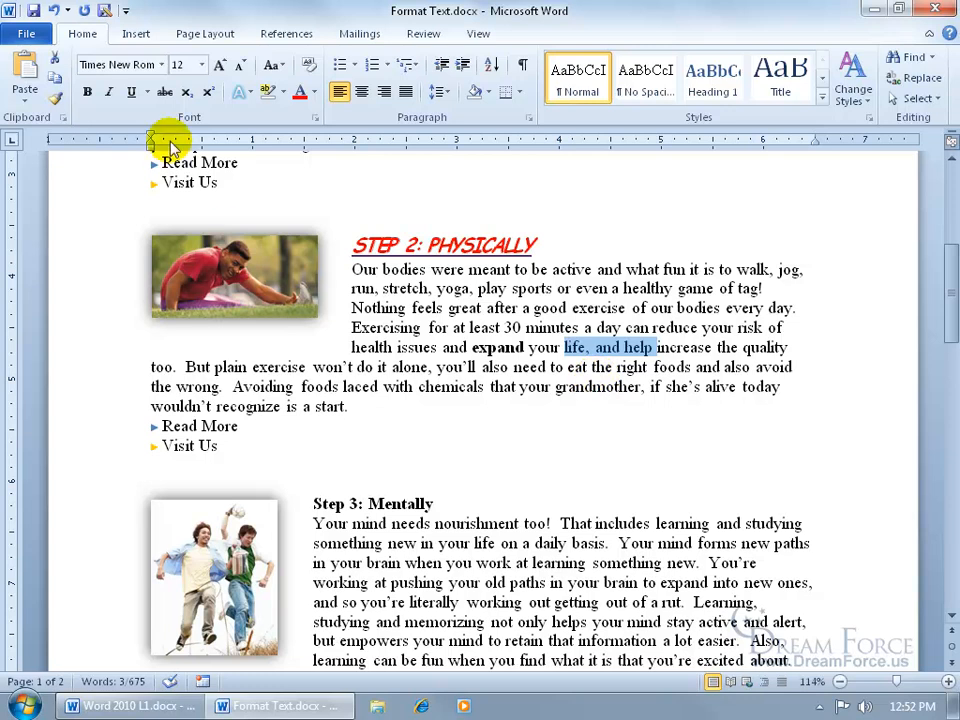
{"action": "left_click", "coordinate": [131, 91]}
{"action": "left_click_drag", "start_coordinate": [640, 386], "coordinate": [491, 387]}
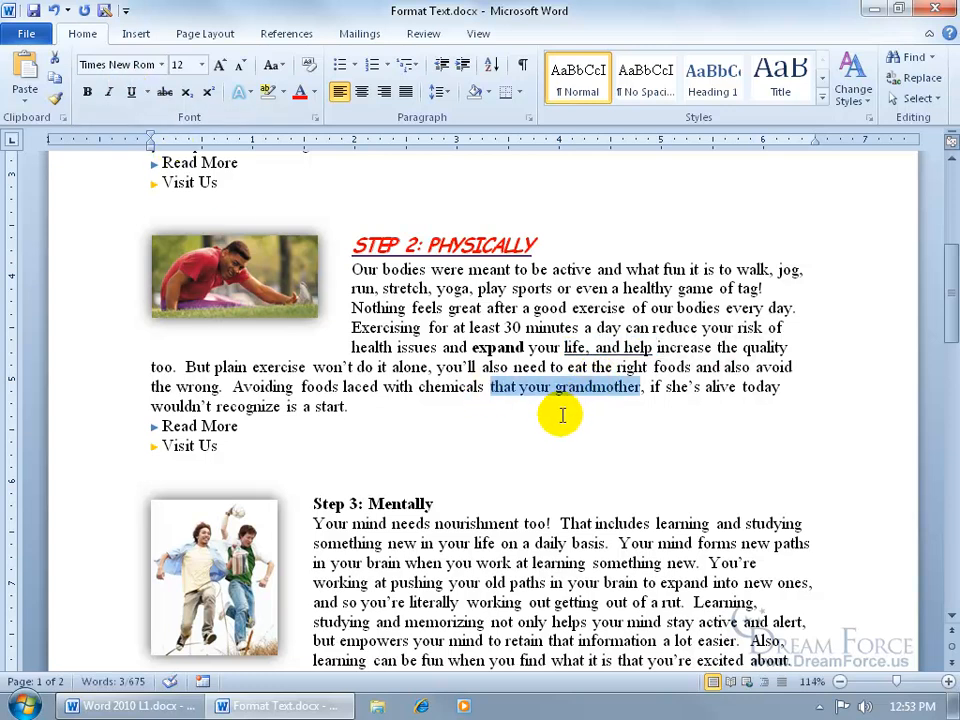
{"action": "key", "text": "ctrl+u"}
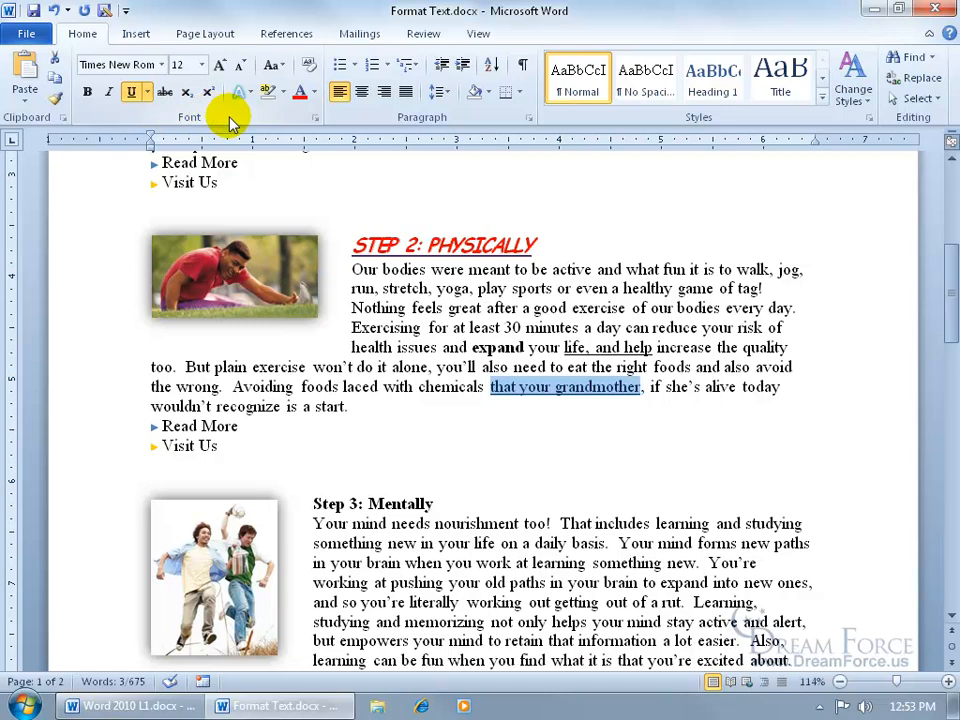
- Format "that your grandmother" in the Font dialog as Bold, size 8, purple font colour with Small caps
{"action": "left_click", "coordinate": [314, 119]}
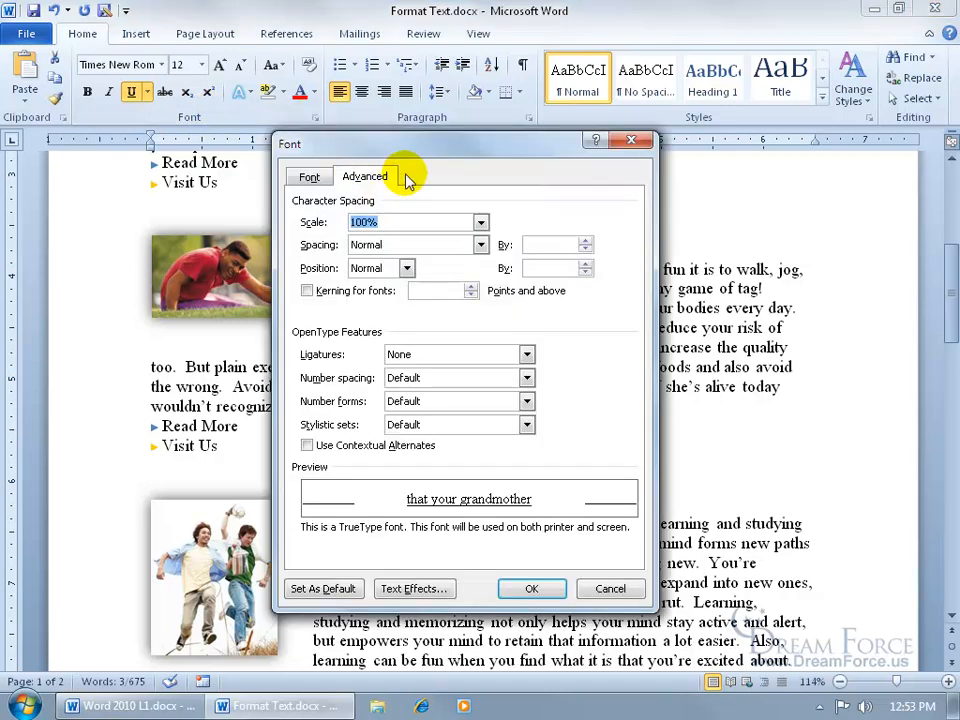
{"action": "left_click", "coordinate": [309, 176]}
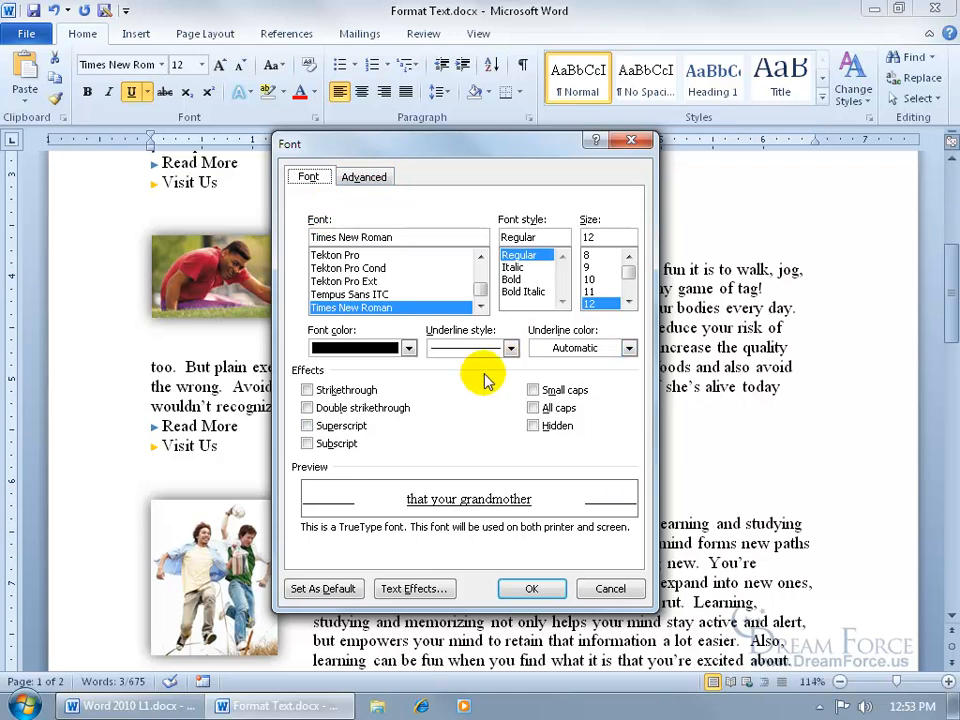
{"action": "left_click", "coordinate": [511, 279]}
{"action": "left_click", "coordinate": [590, 256]}
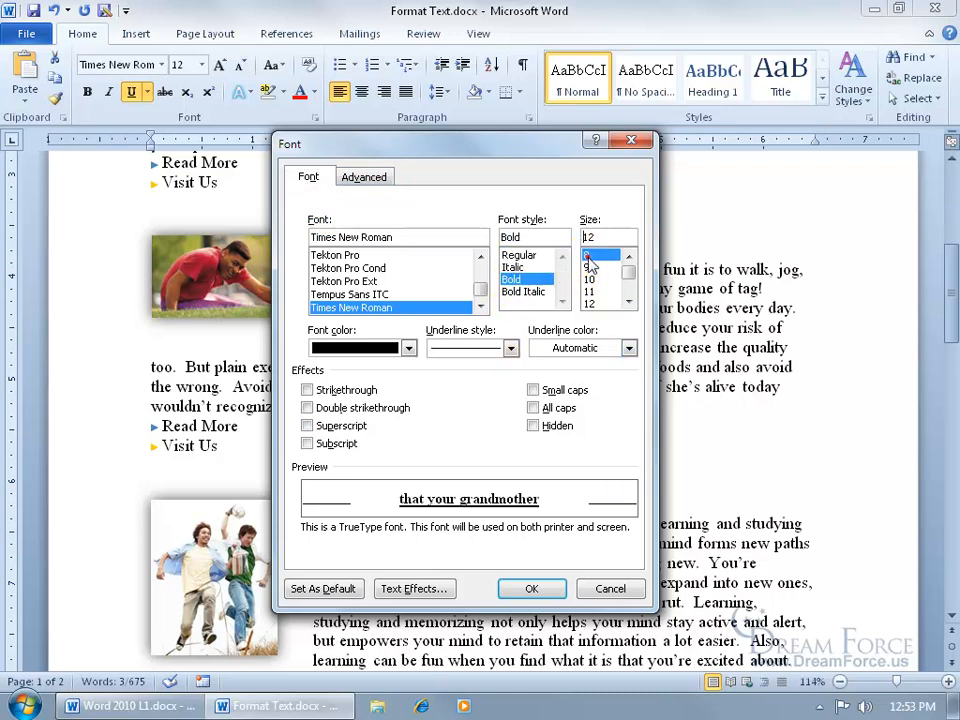
{"action": "left_click", "coordinate": [408, 348]}
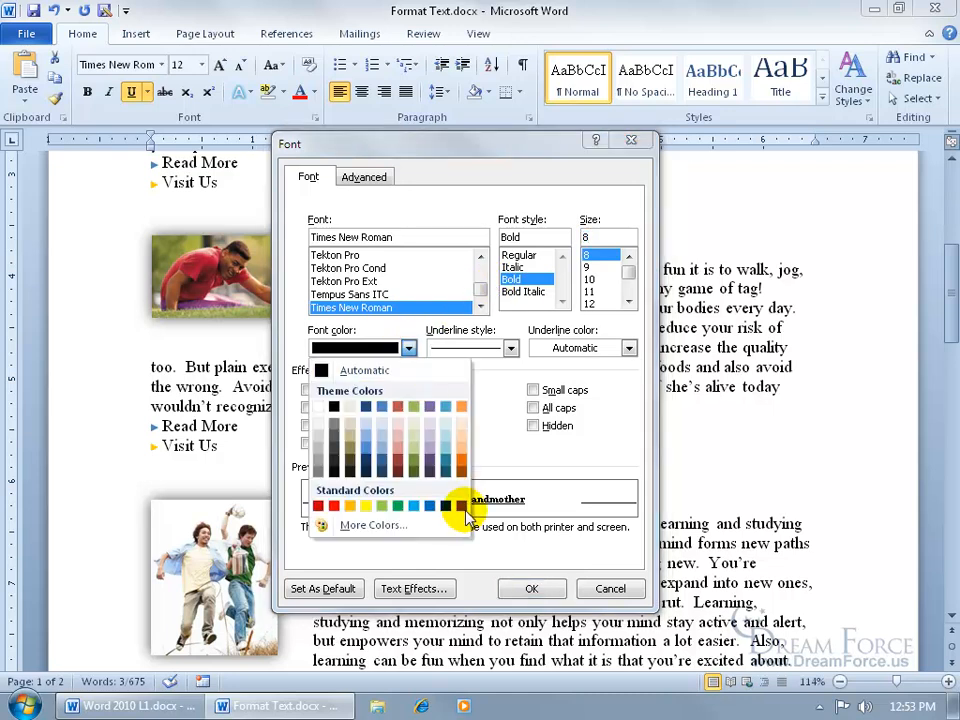
{"action": "left_click", "coordinate": [466, 505]}
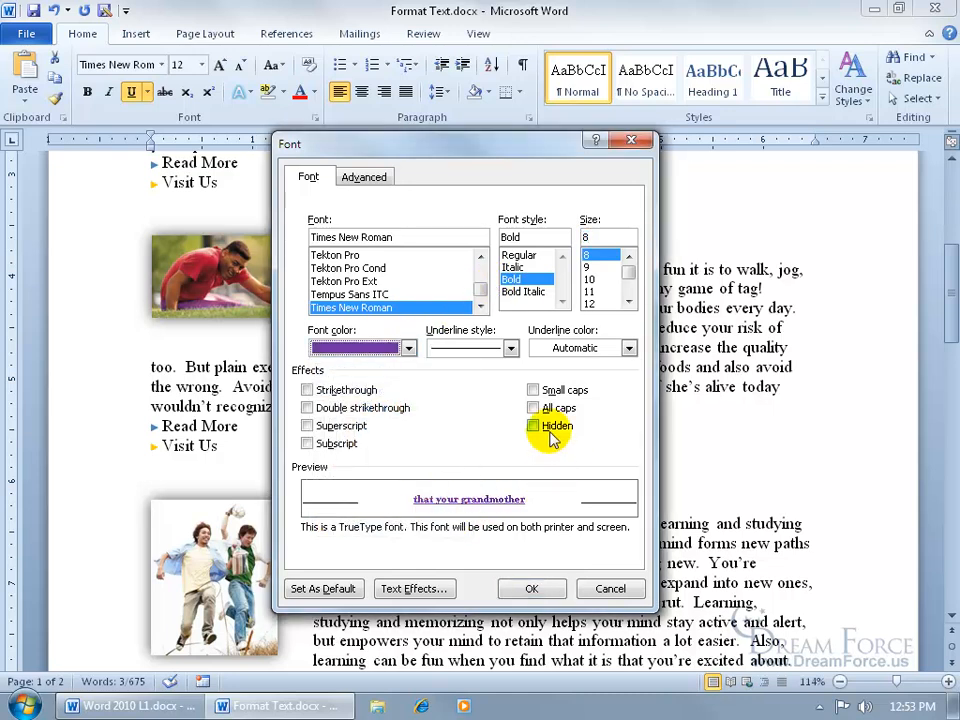
{"action": "left_click", "coordinate": [533, 389]}
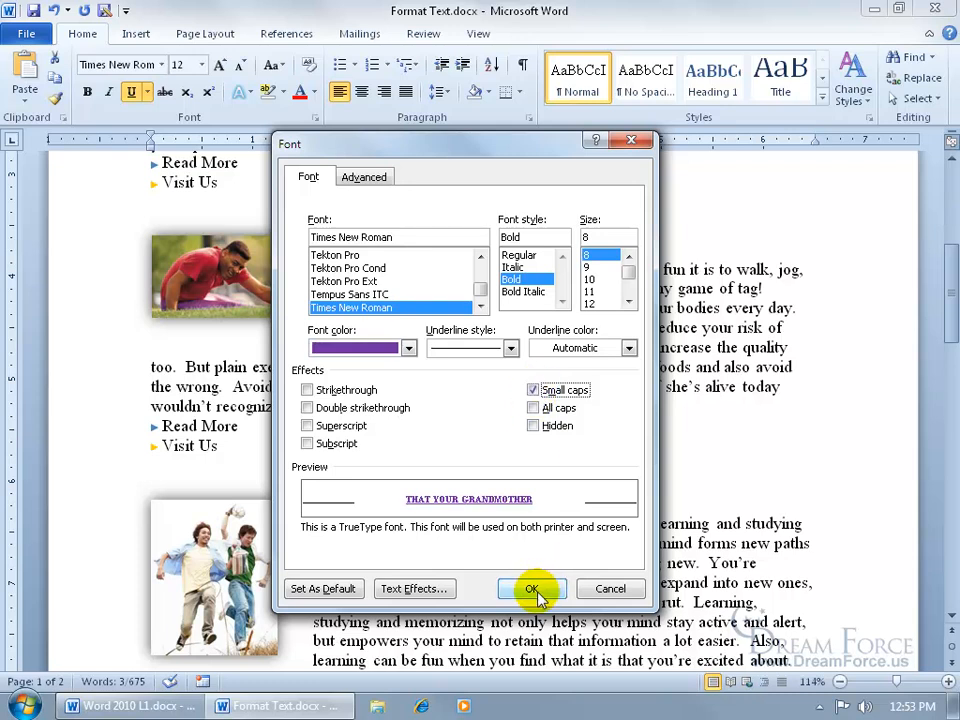
{"action": "left_click", "coordinate": [533, 587]}
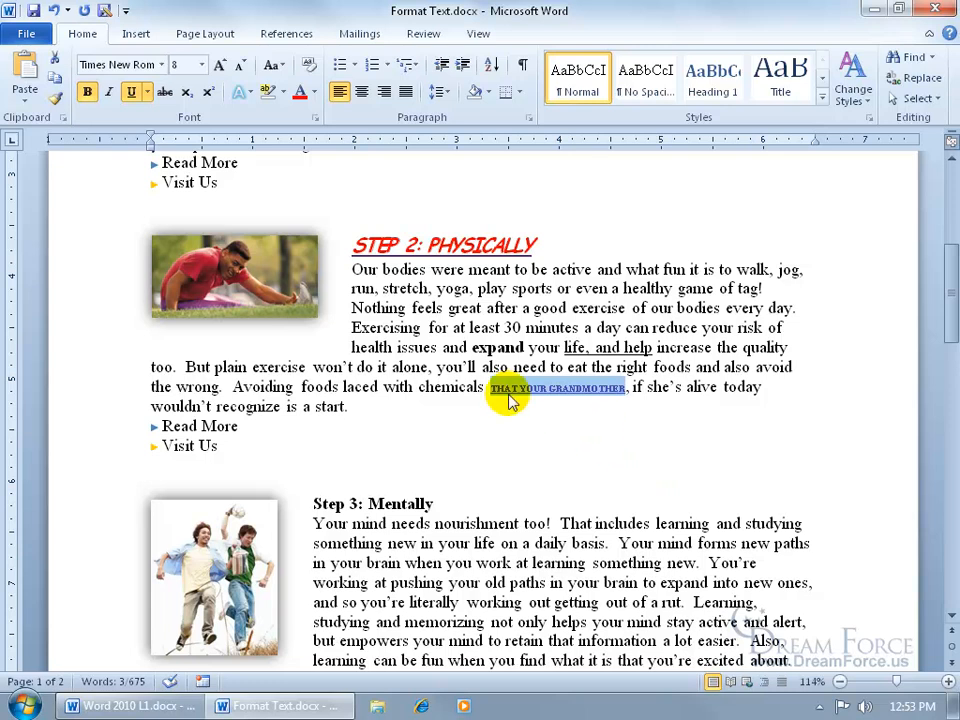
- Repeat the same formatting on the Step 3: Mentally heading
{"action": "left_click_drag", "start_coordinate": [314, 504], "coordinate": [426, 500]}
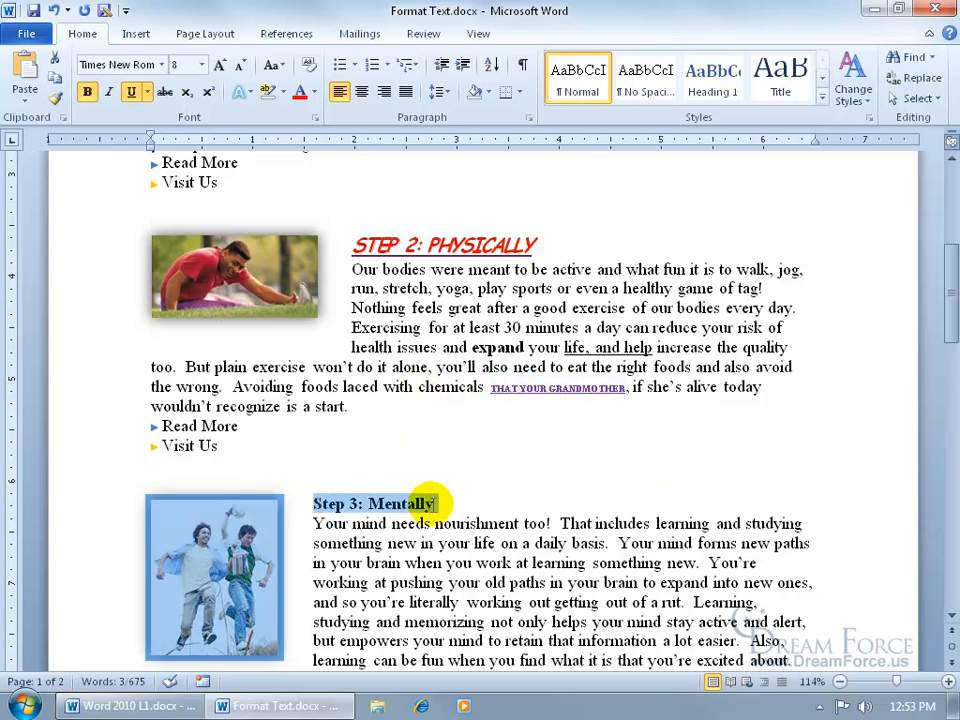
{"action": "key", "text": "F4"}
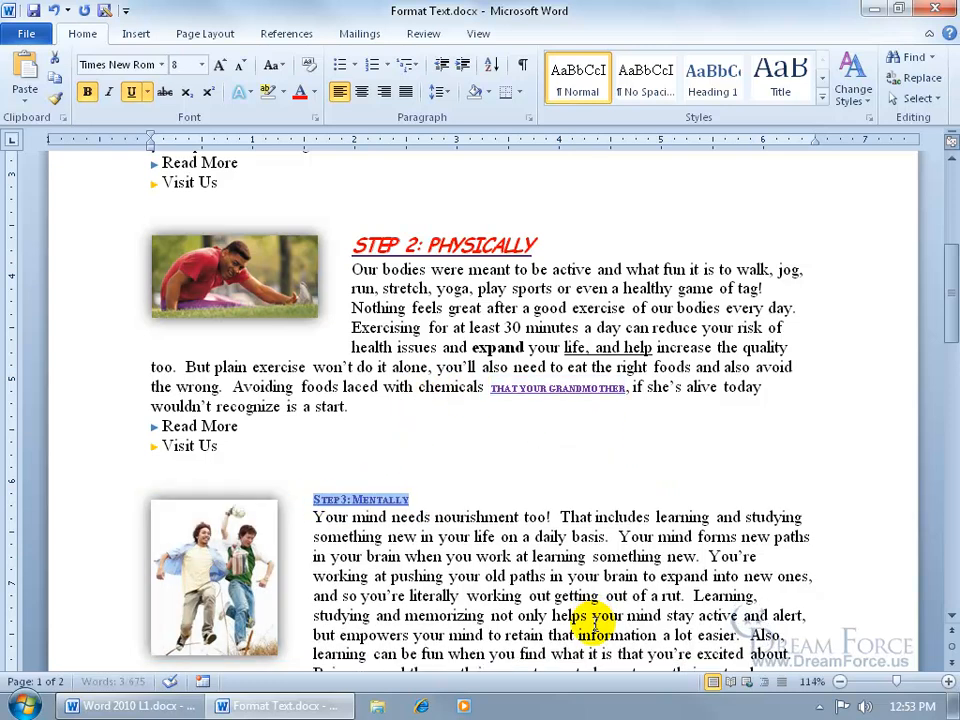
{"action": "left_click", "coordinate": [523, 615]}
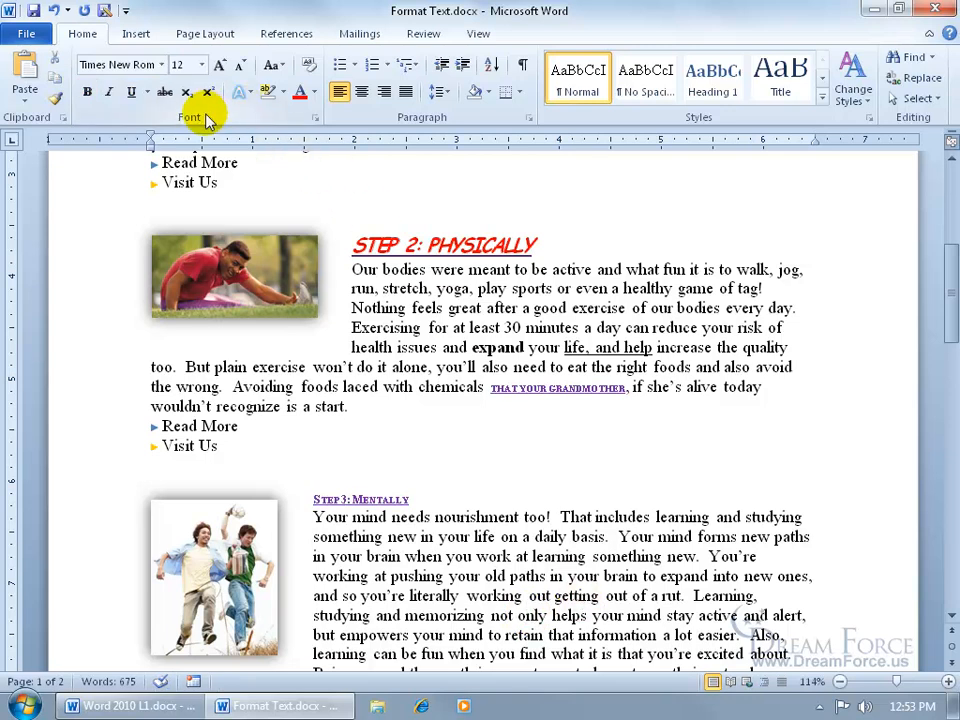
{"action": "left_click", "coordinate": [313, 118]}
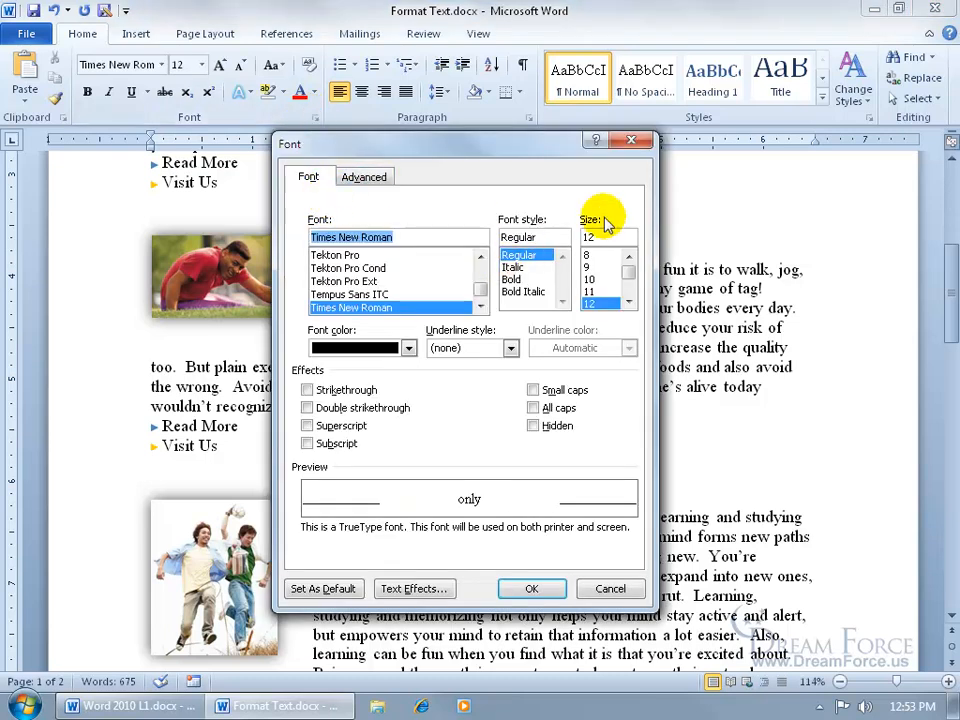
{"action": "left_click", "coordinate": [631, 140]}
- Repeat the formatting on the words "nourishment" and "life" in the Step 3 paragraph
{"action": "double_click", "coordinate": [486, 517]}
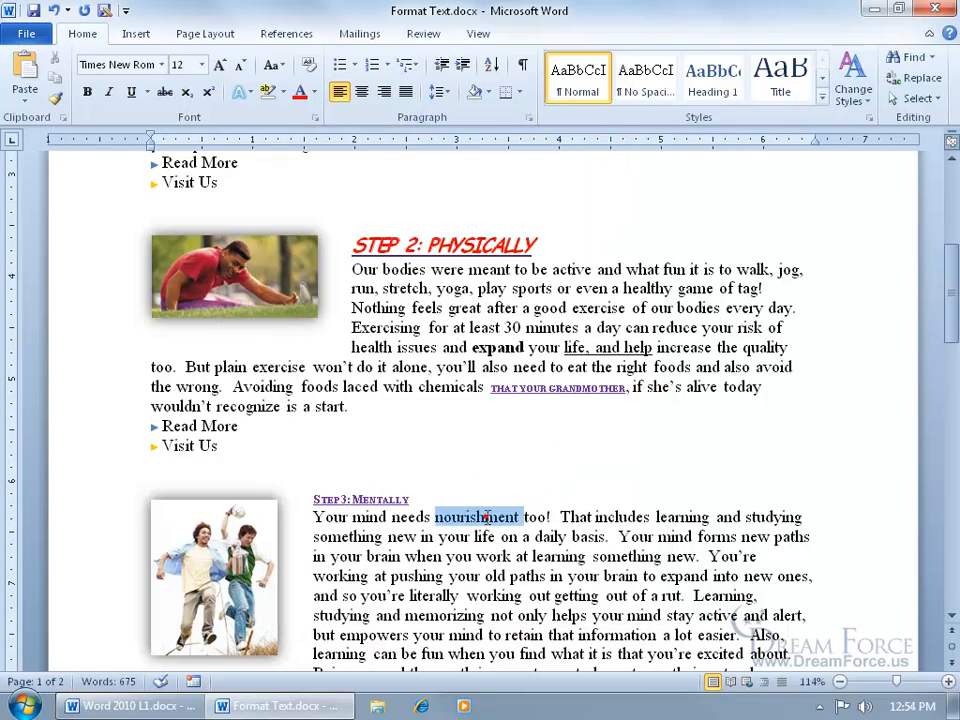
{"action": "key", "text": "F4"}
{"action": "double_click", "coordinate": [490, 537]}
{"action": "key", "text": "F4"}
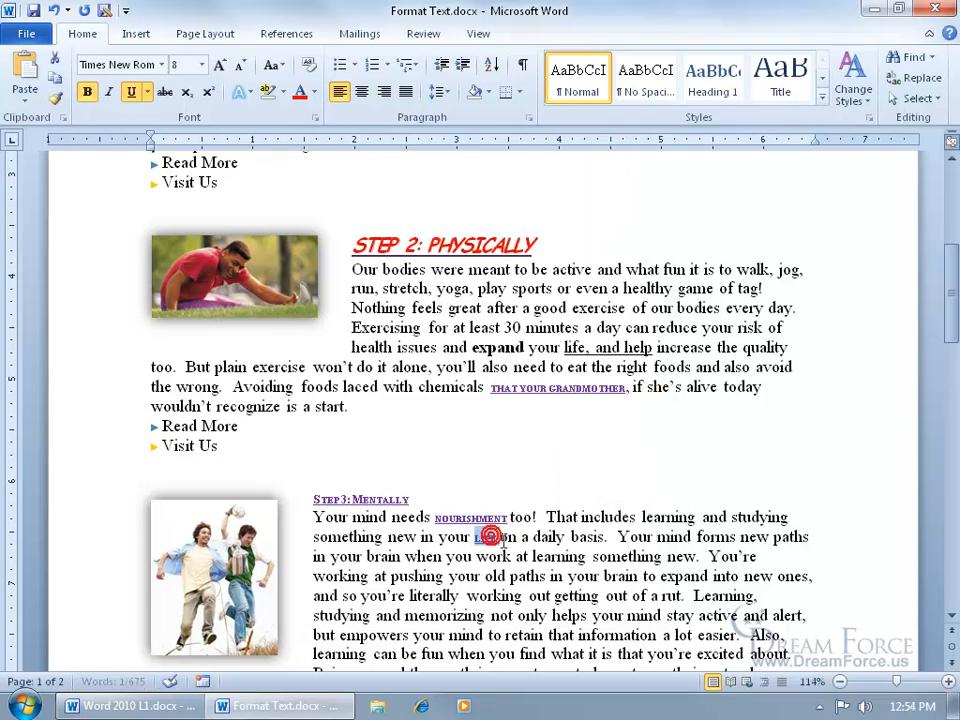
- Repeat the formatting on "basis" in the Step 3 paragraph, then undo the formatting on "basis" and "life"
{"action": "double_click", "coordinate": [585, 537]}
{"action": "key", "text": "F4"}
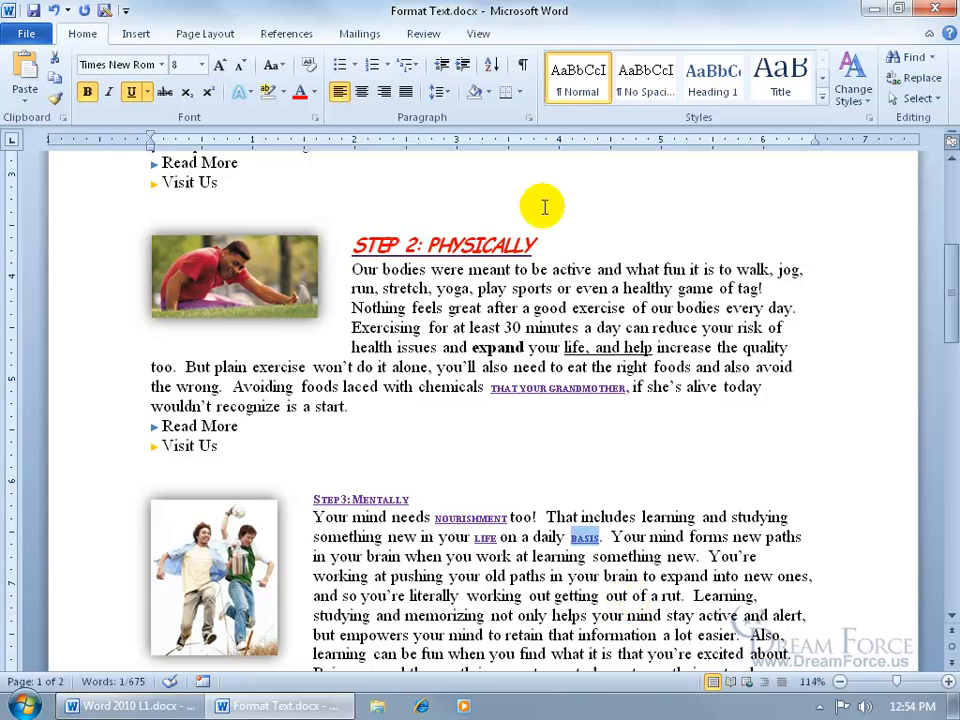
{"action": "left_click", "coordinate": [53, 10]}
{"action": "left_click", "coordinate": [53, 10]}
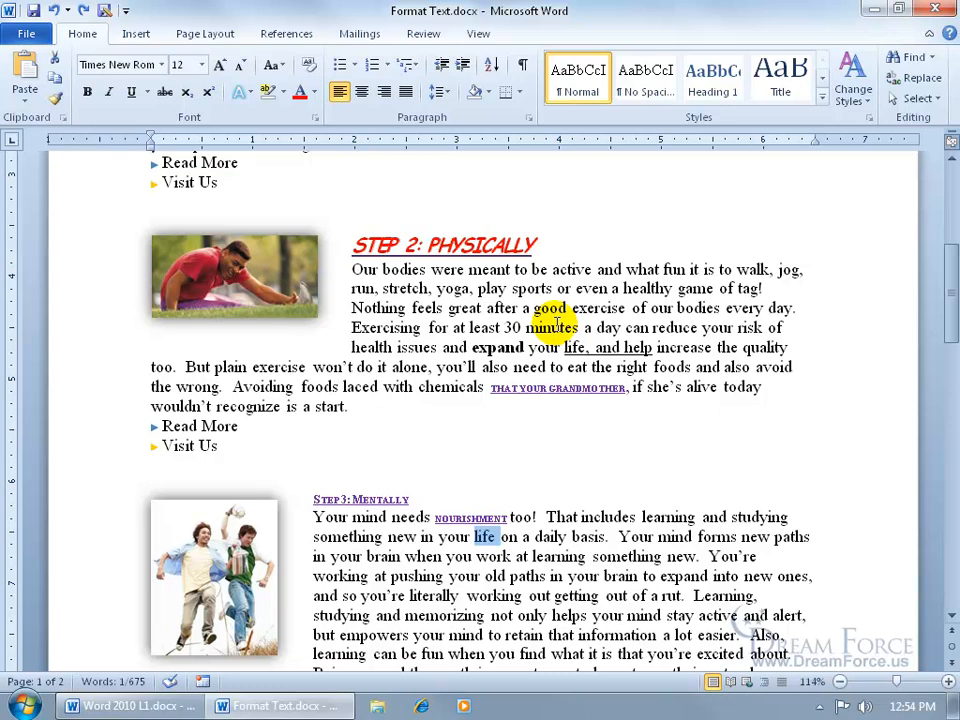
- Highlight "Exercising for at least 30 minutes a day can reduce your risk of health issues" in yellow
{"action": "mouse_move", "coordinate": [352, 327]}
{"action": "left_mouse_down"}
{"action": "mouse_move", "coordinate": [804, 321]}
{"action": "mouse_move", "coordinate": [485, 330]}
{"action": "mouse_move", "coordinate": [429, 343]}
{"action": "mouse_move", "coordinate": [440, 348]}
{"action": "left_mouse_up"}
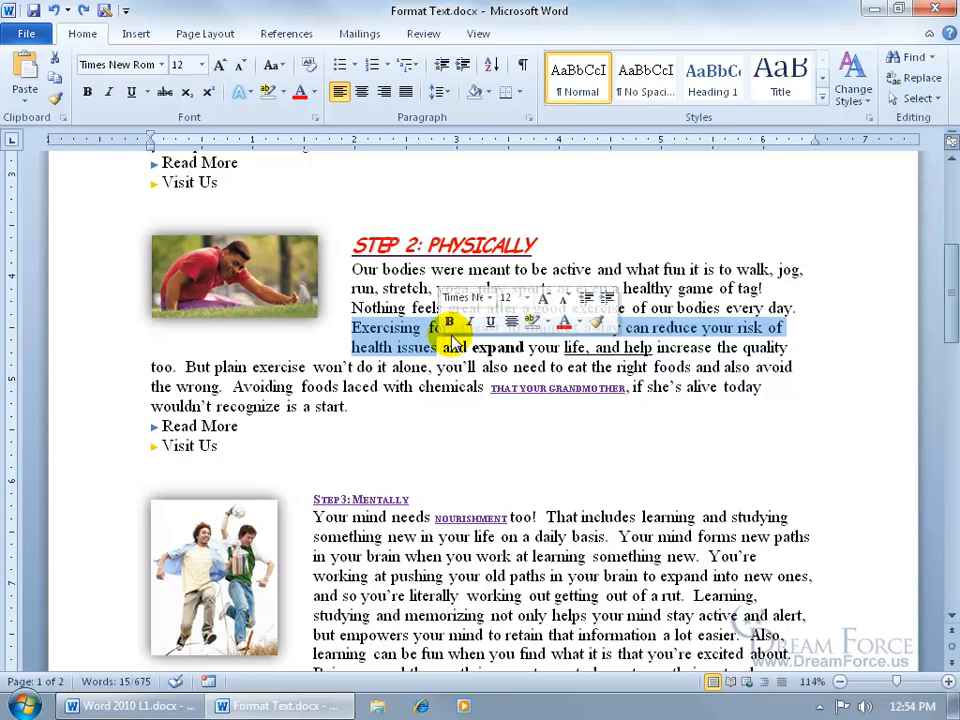
{"action": "left_click", "coordinate": [550, 330]}
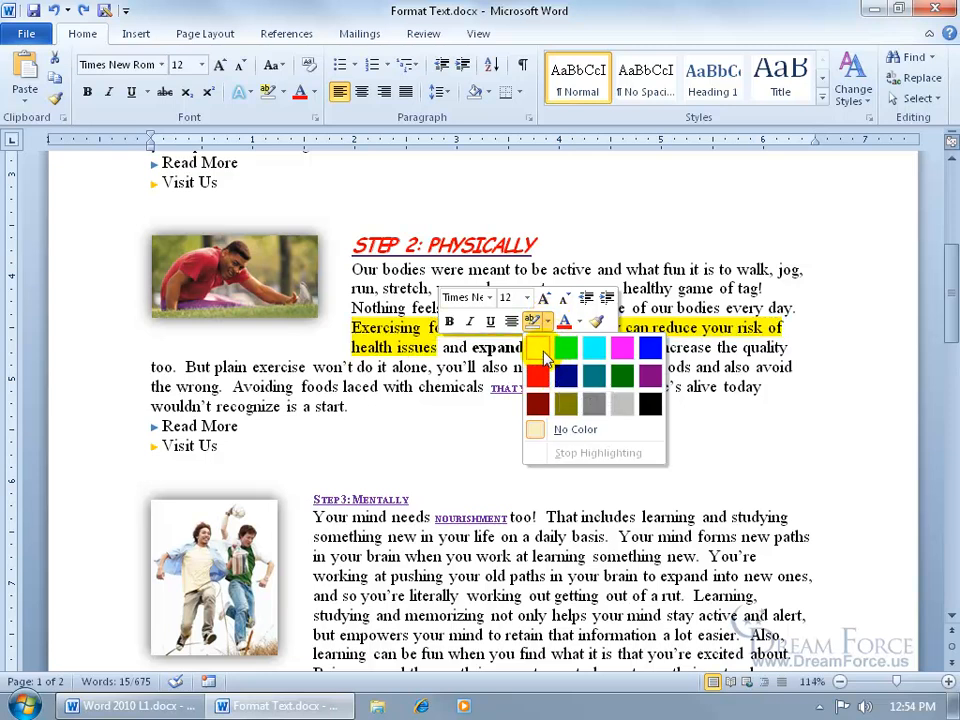
{"action": "left_click", "coordinate": [541, 352]}
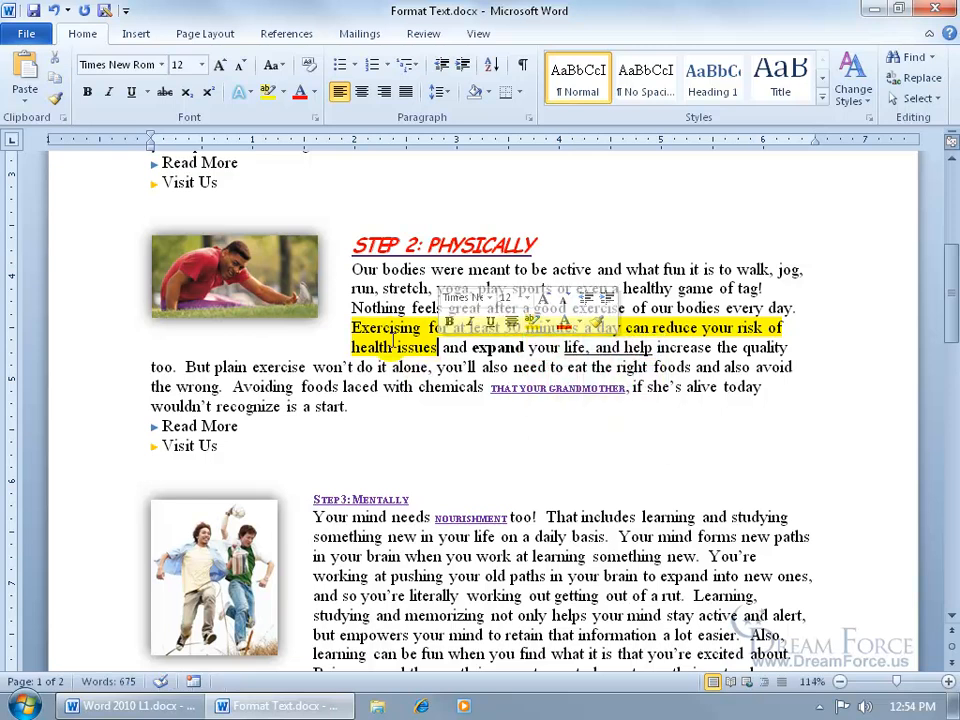
- Remove the highlight from the "Exercising for at least 30 minutes ... health issues" sentence by choosing No Color
{"action": "right_click", "coordinate": [389, 333]}
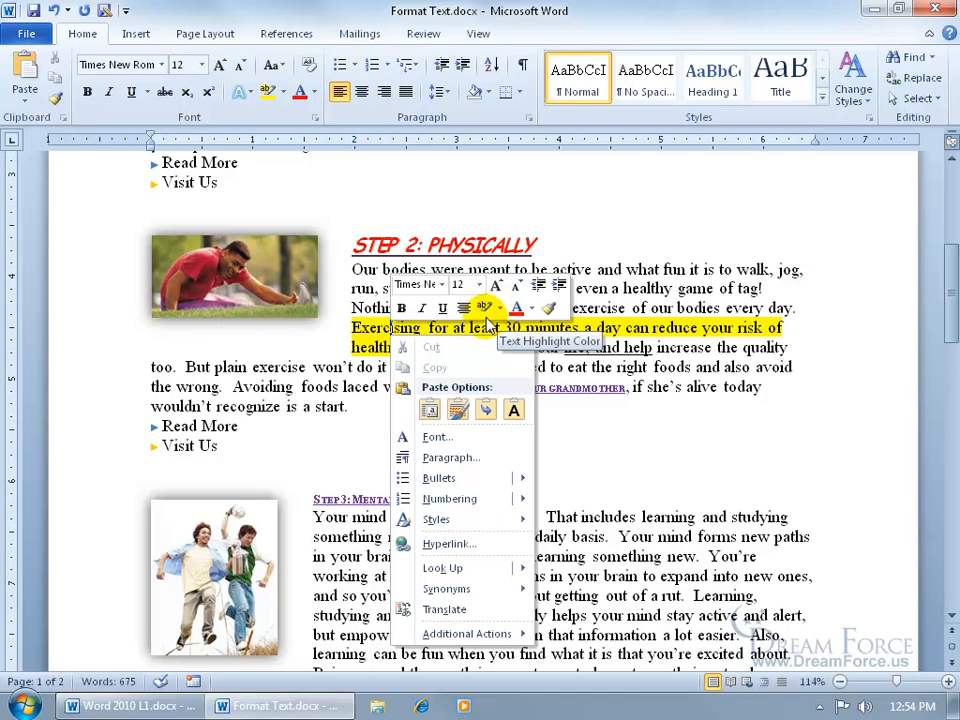
{"action": "left_click", "coordinate": [353, 328]}
{"action": "left_click_drag", "start_coordinate": [352, 327], "coordinate": [444, 346]}
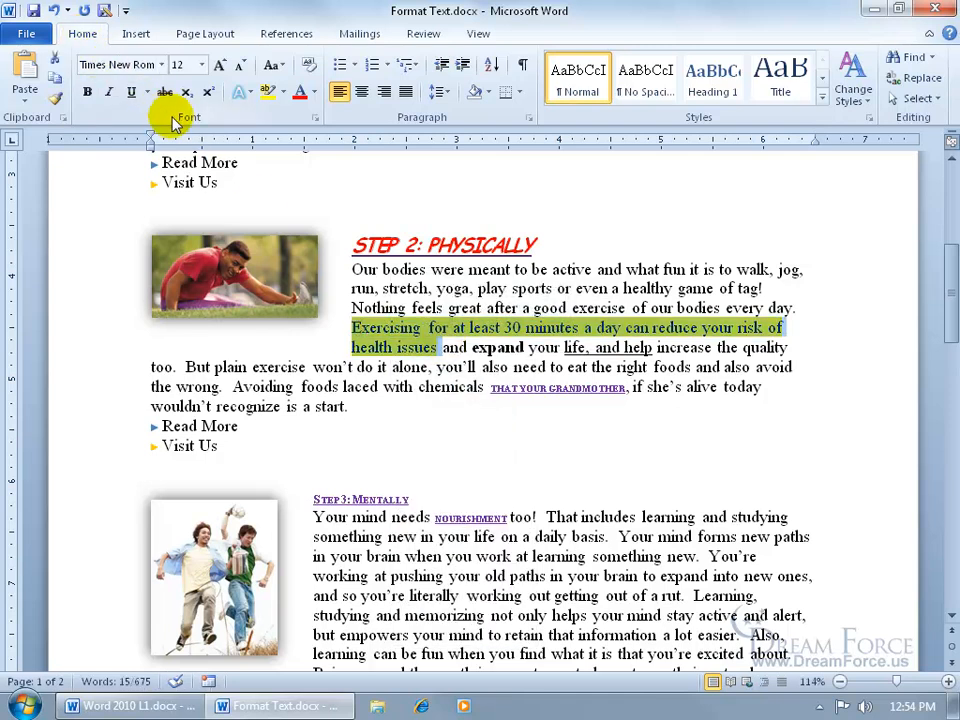
{"action": "left_click", "coordinate": [287, 95]}
{"action": "left_click", "coordinate": [300, 200]}
{"action": "left_click", "coordinate": [441, 327]}
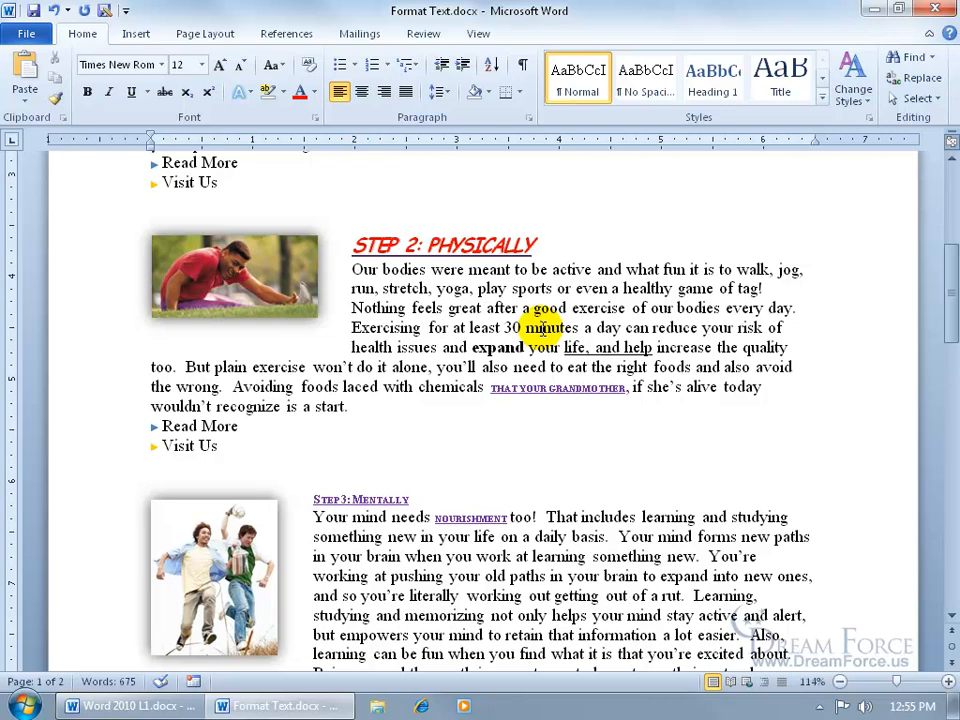
- Turn the Read More and Visit Us lines under the Step 2 paragraph into a numbered list
{"action": "left_click_drag", "start_coordinate": [221, 446], "coordinate": [152, 426]}
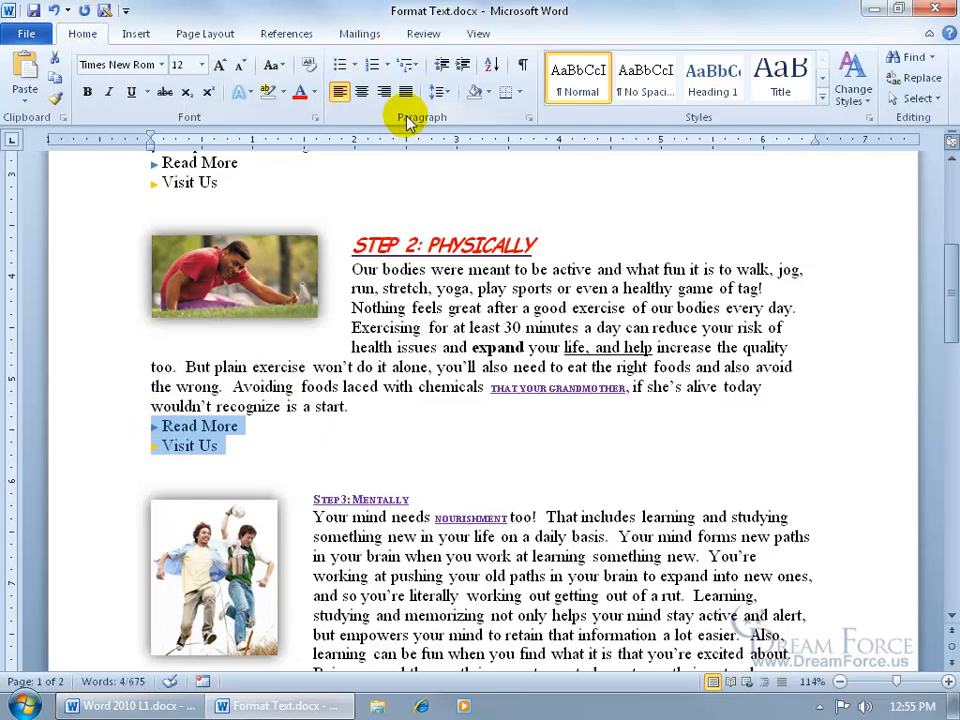
{"action": "left_click", "coordinate": [371, 66]}
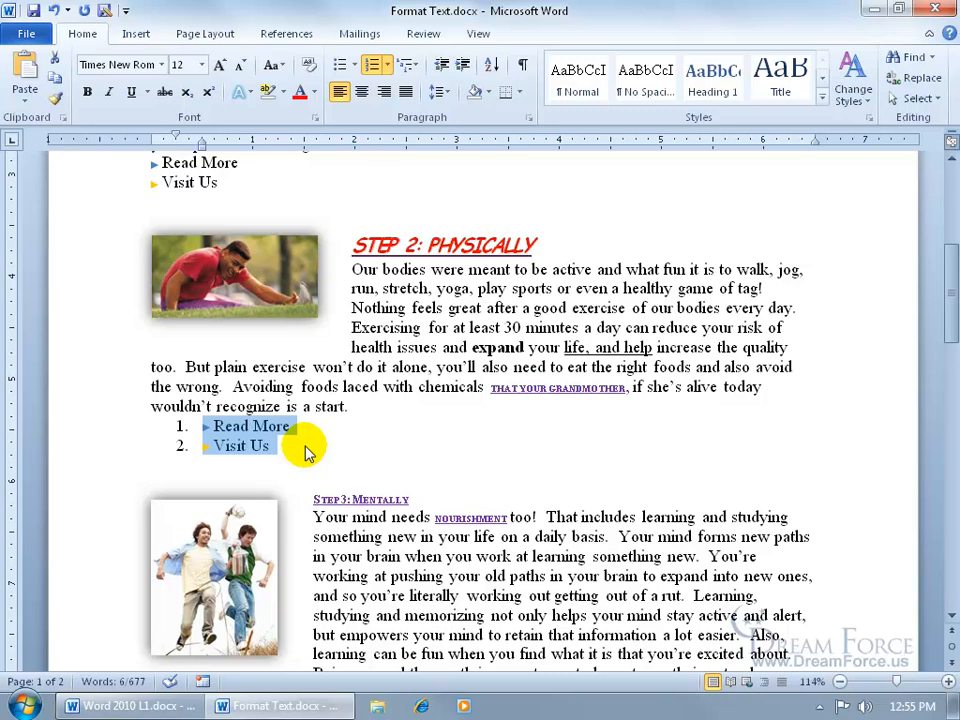
- Toggle formatting marks on and off to inspect the paragraph marks of the new numbered list
{"action": "left_click", "coordinate": [522, 64]}
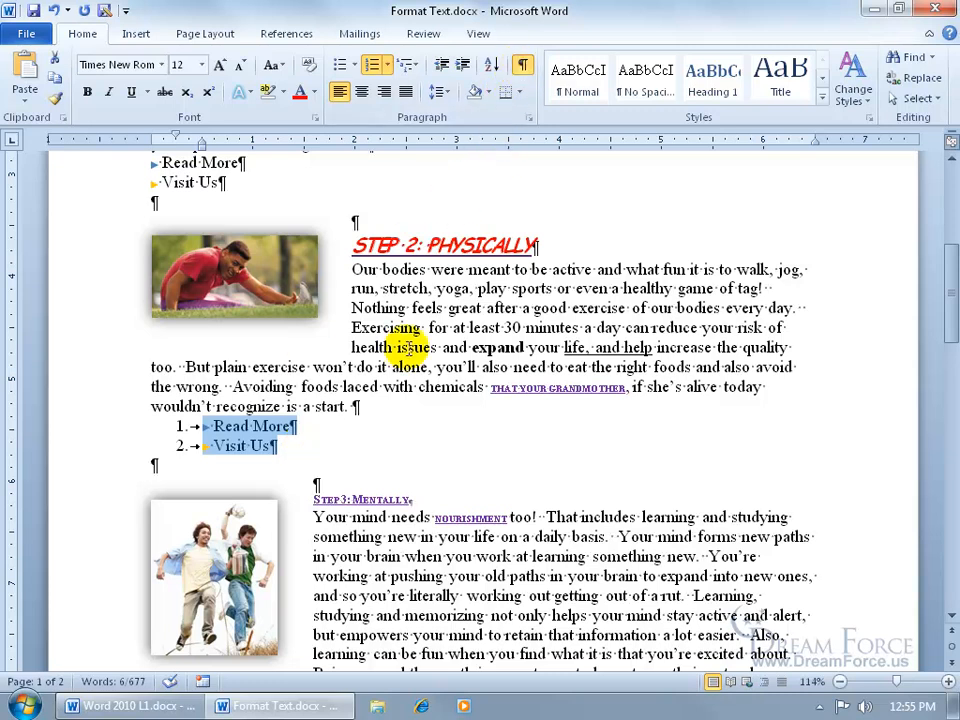
{"action": "left_click", "coordinate": [301, 456]}
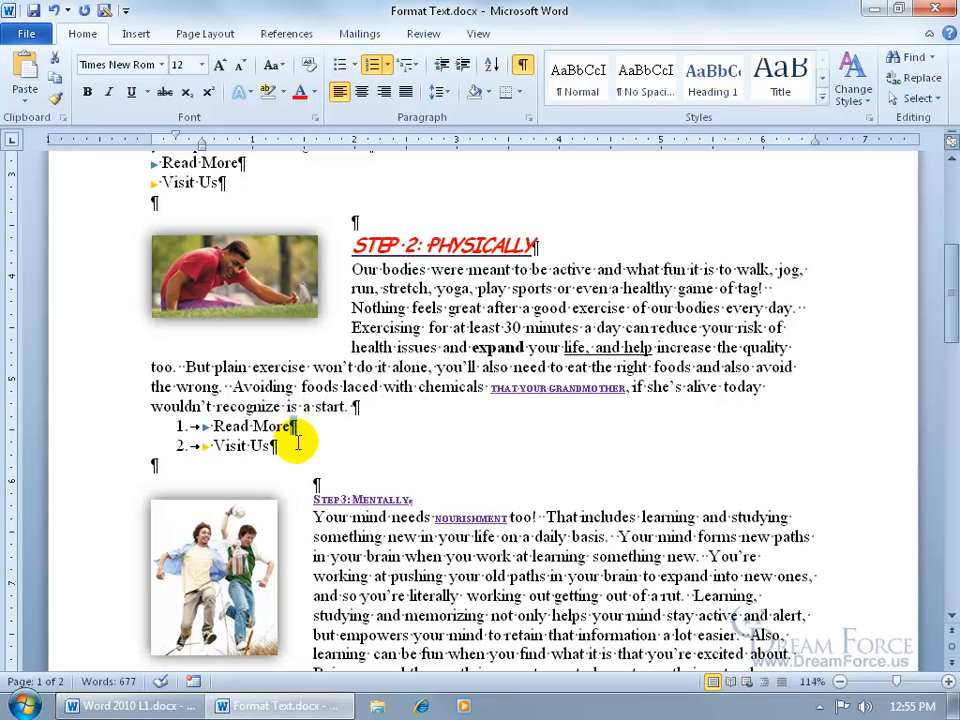
{"action": "left_click", "coordinate": [306, 396]}
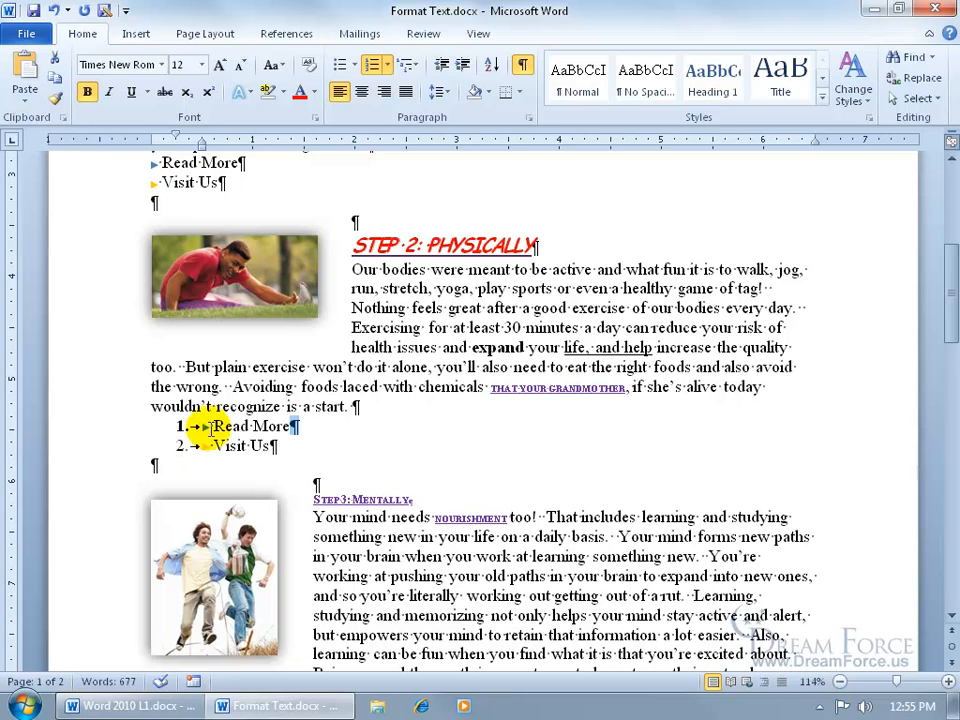
{"action": "left_click", "coordinate": [522, 63]}
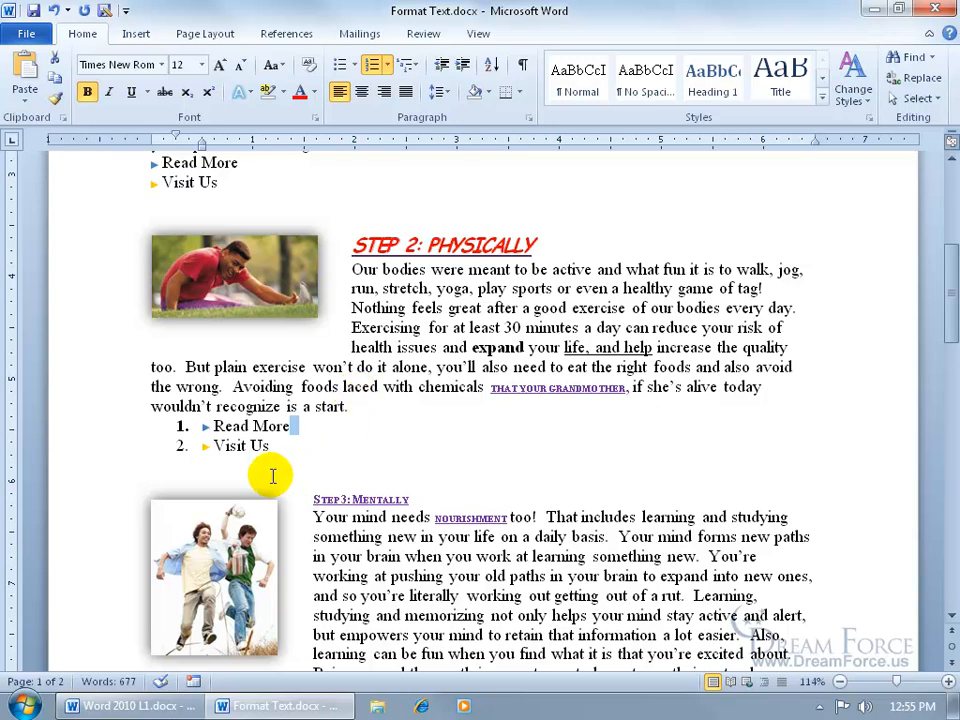
- Select the paragraph mark after Read More with formatting marks shown and turn off bold so the list number is plain
{"action": "left_click", "coordinate": [218, 426]}
{"action": "left_click_drag", "start_coordinate": [285, 426], "coordinate": [301, 430]}
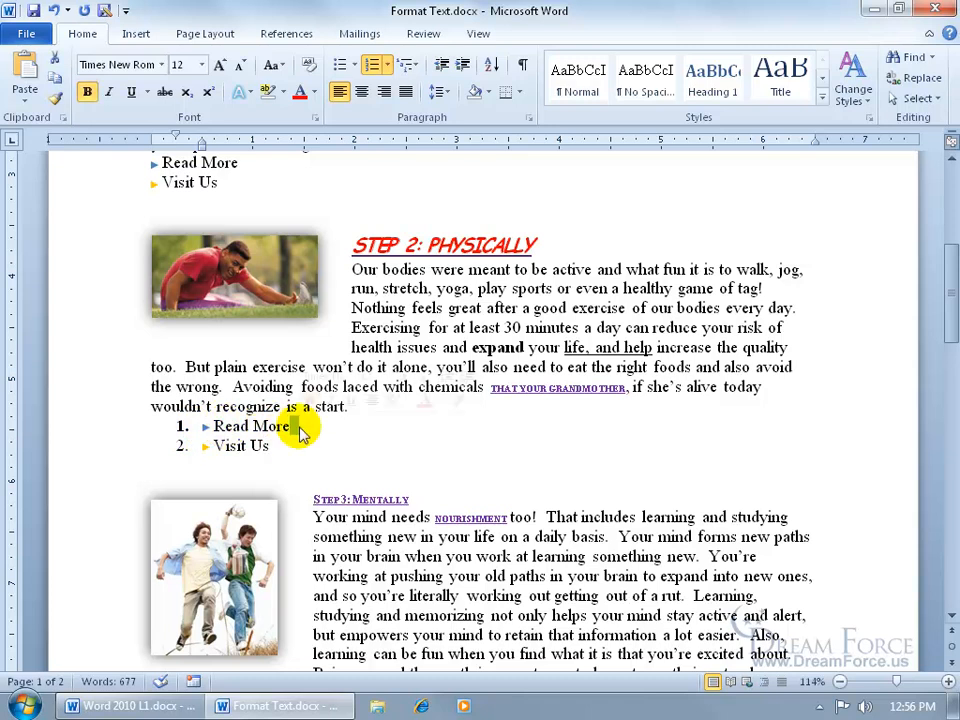
{"action": "left_click", "coordinate": [521, 67]}
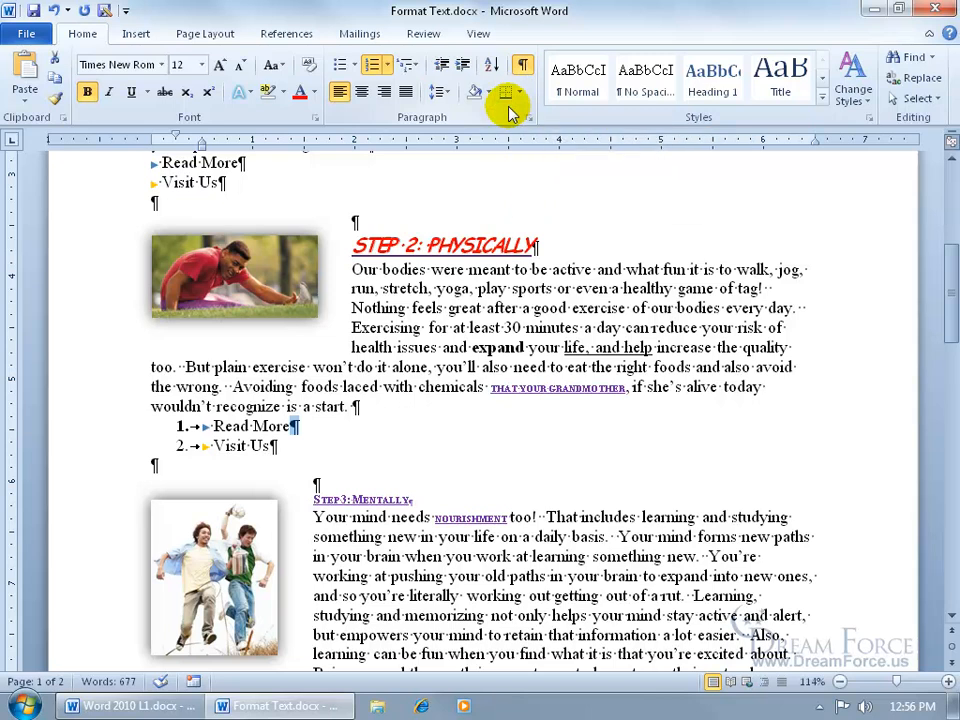
{"action": "left_click", "coordinate": [93, 95]}
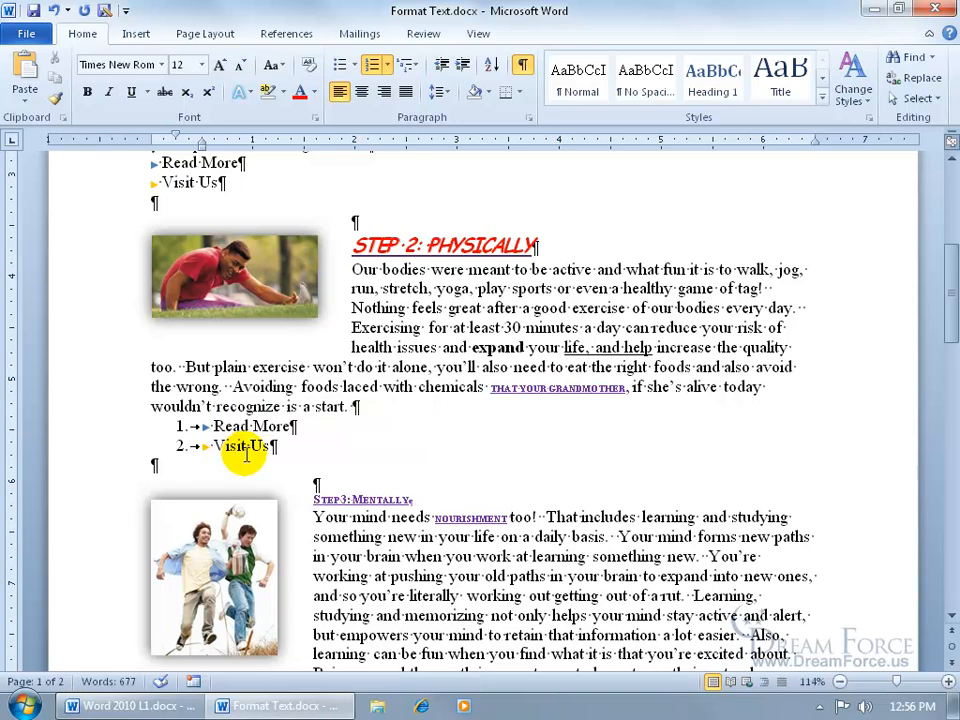
- Select the Read More text in the numbered list
{"action": "left_click", "coordinate": [296, 426]}
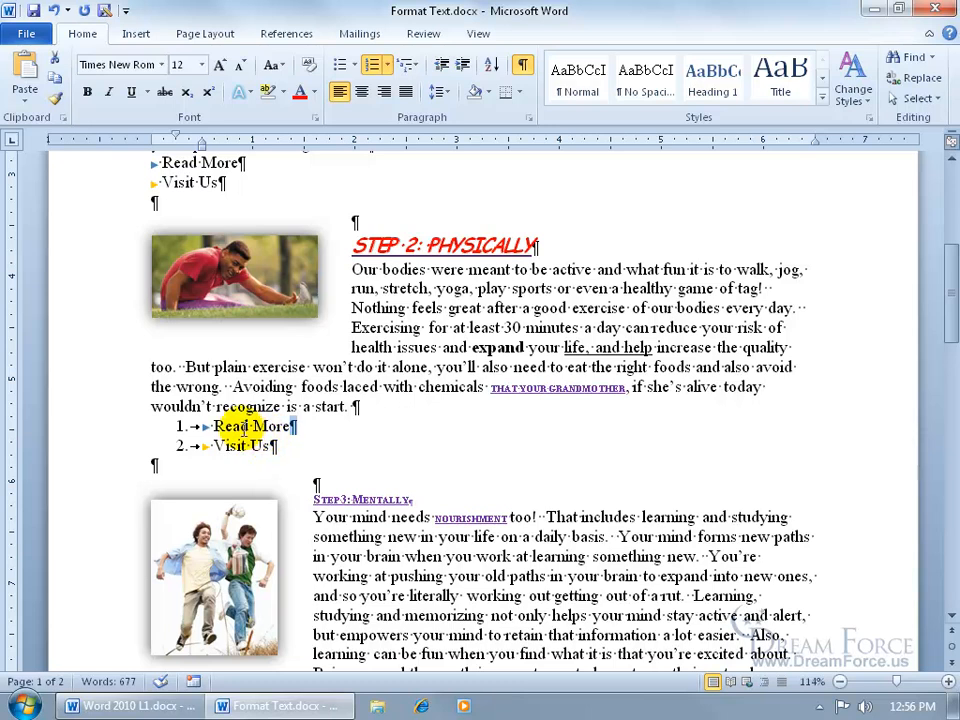
{"action": "left_click_drag", "start_coordinate": [213, 426], "coordinate": [296, 426]}
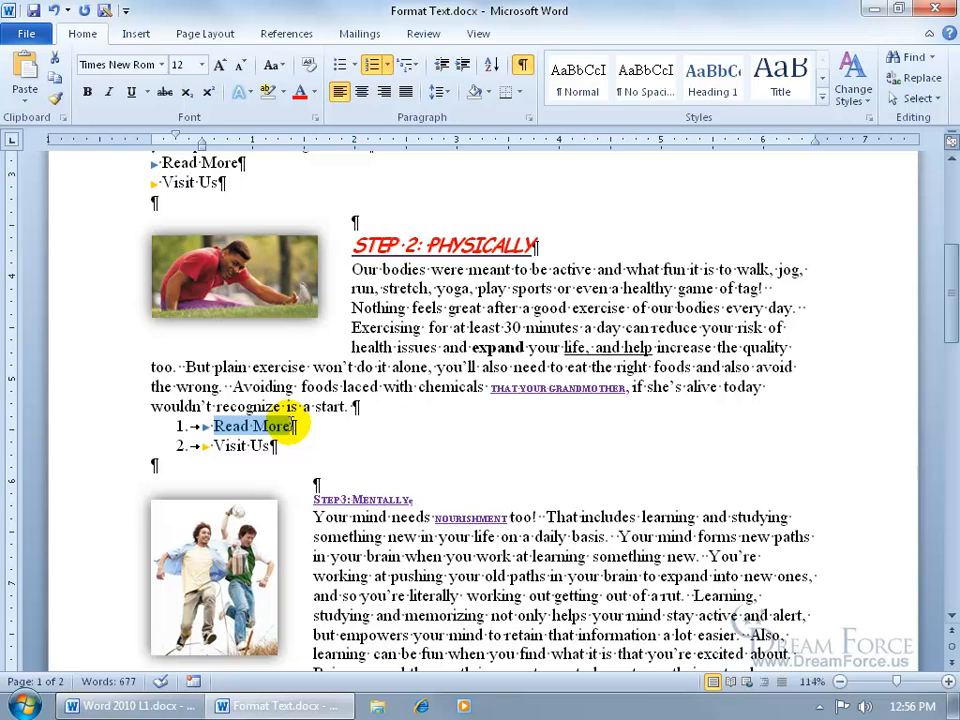